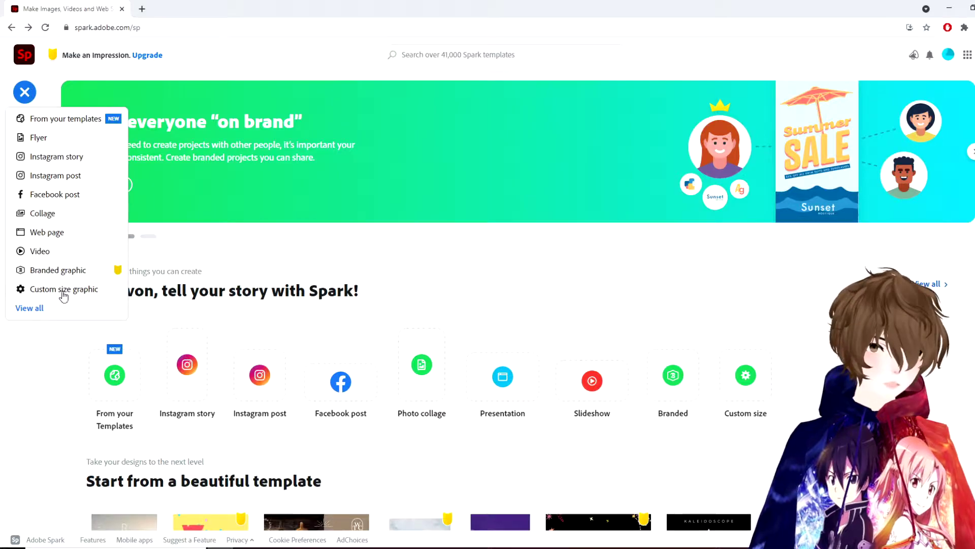
# - Create a blank 1280 x 720 YouTube thumbnail graphic from the social post sizes and remove the Spark logo from it
pyautogui.click(64, 296)
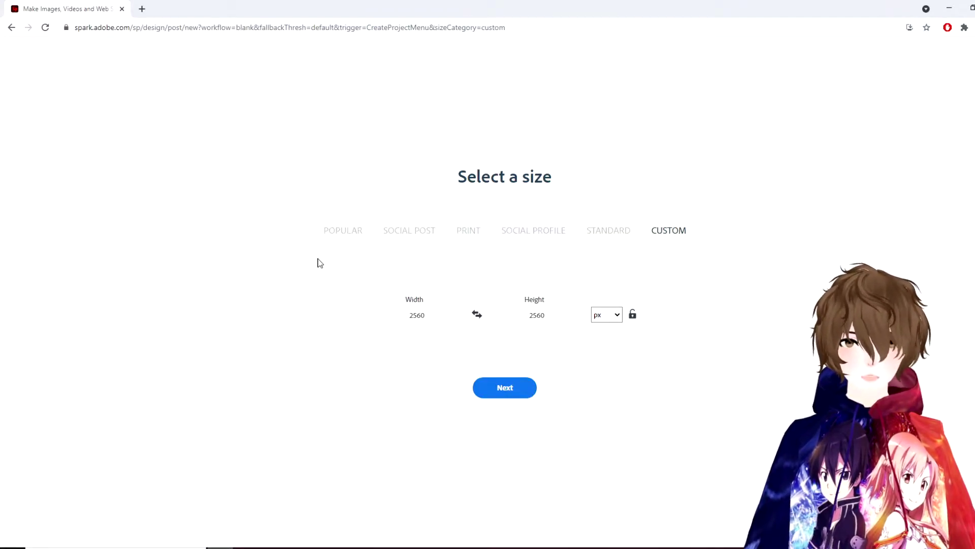
pyautogui.click(431, 233)
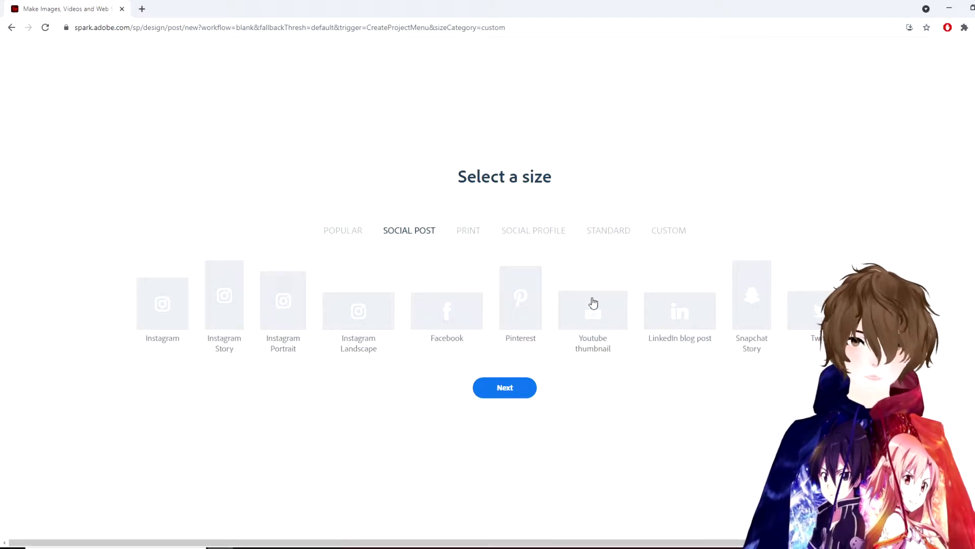
pyautogui.click(593, 325)
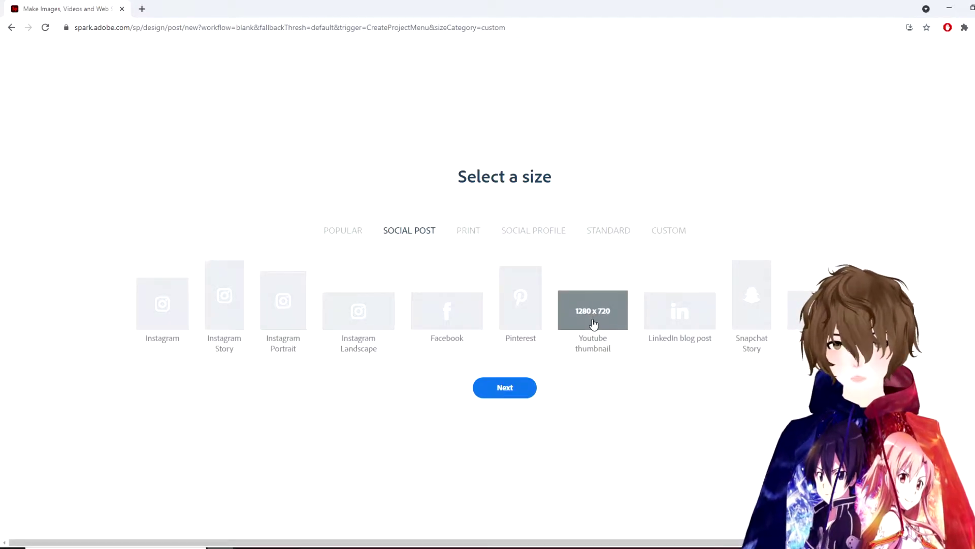
pyautogui.click(515, 392)
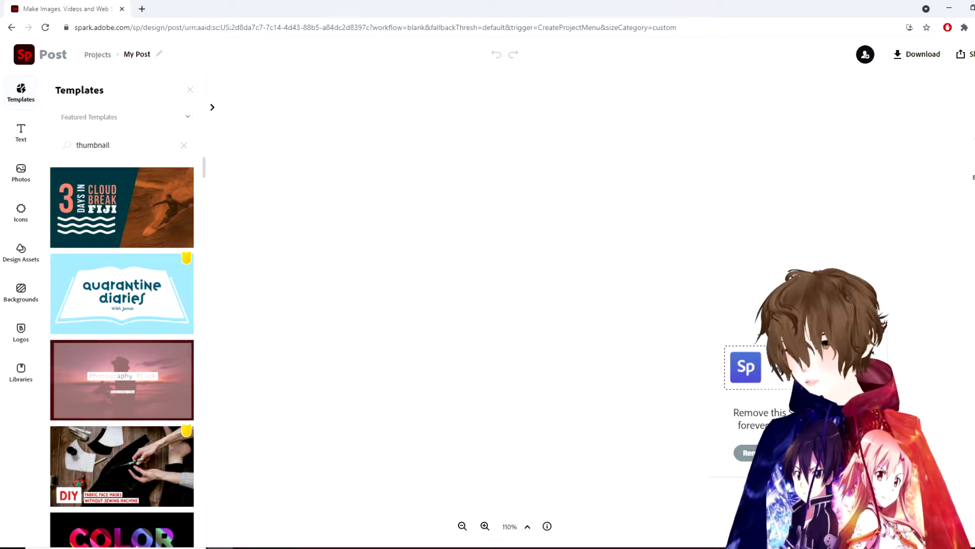
pyautogui.click(749, 452)
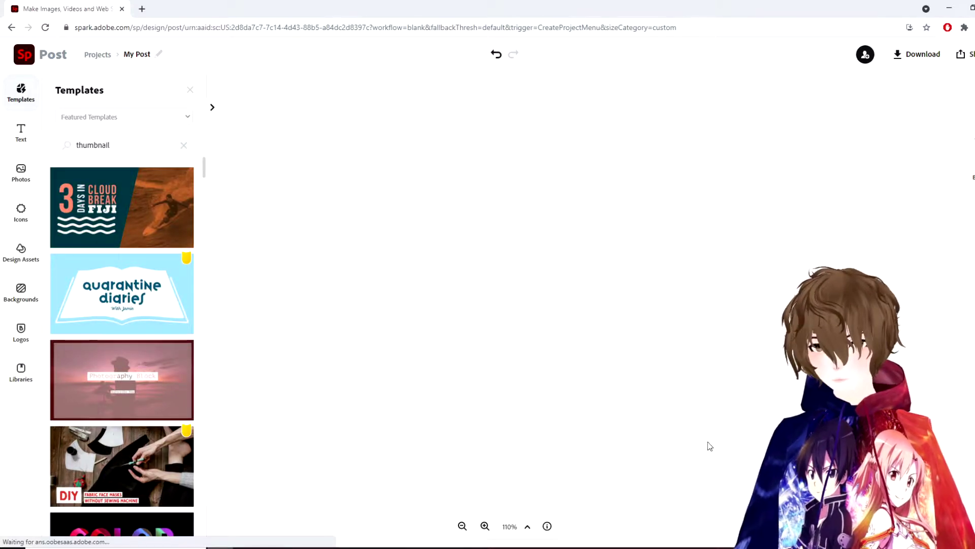
pyautogui.scroll(-5, 563, 410)
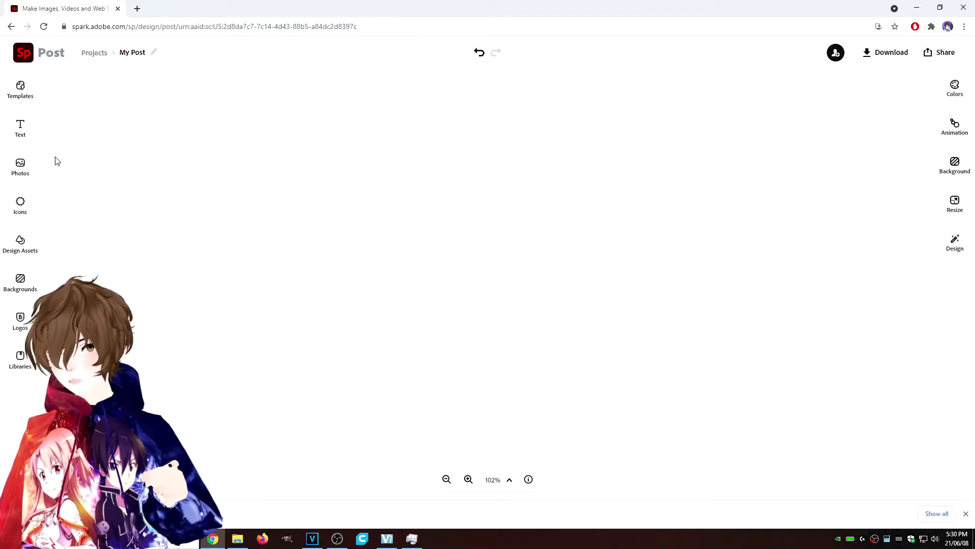
# - Upload the city photo 67gufsc95u351 from the Downloads folder onto the canvas
pyautogui.click(26, 167)
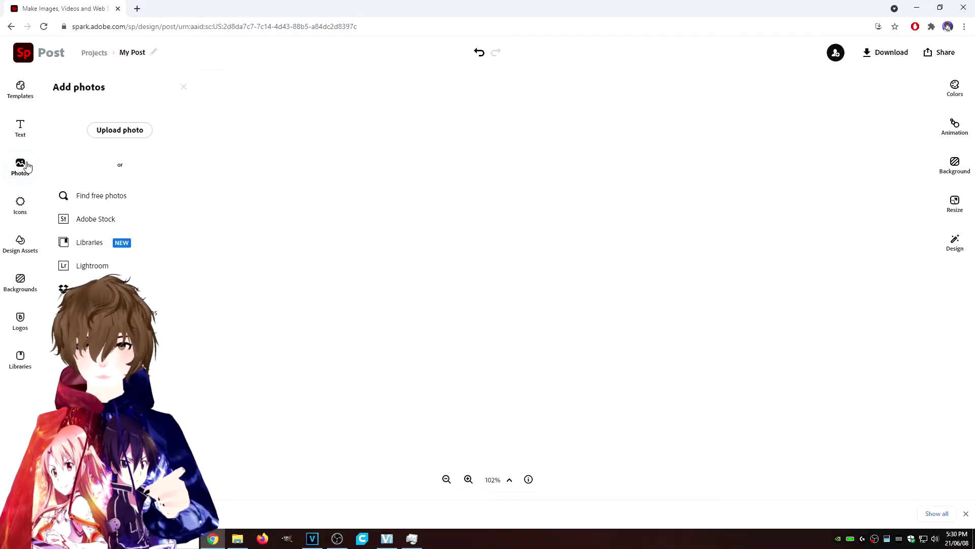
pyautogui.click(124, 138)
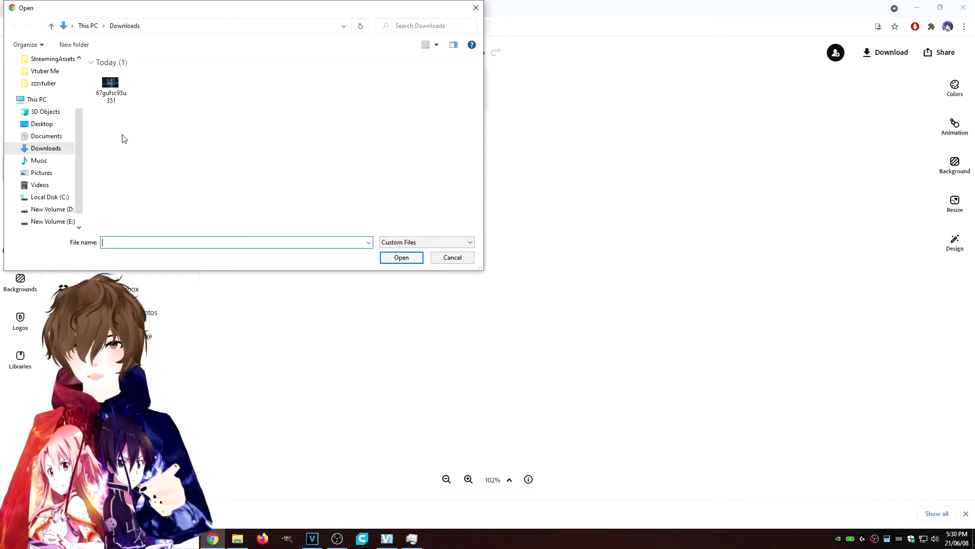
pyautogui.click(114, 95)
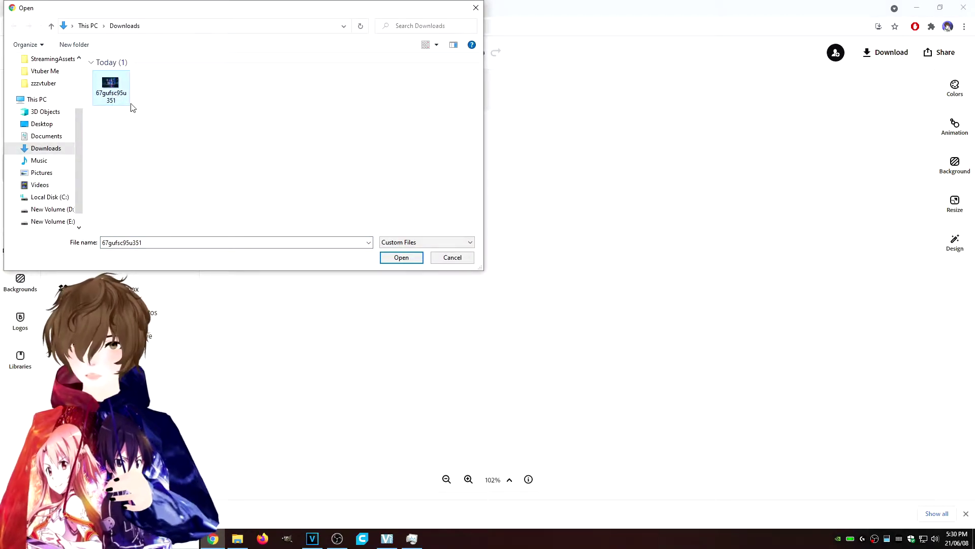
pyautogui.click(404, 260)
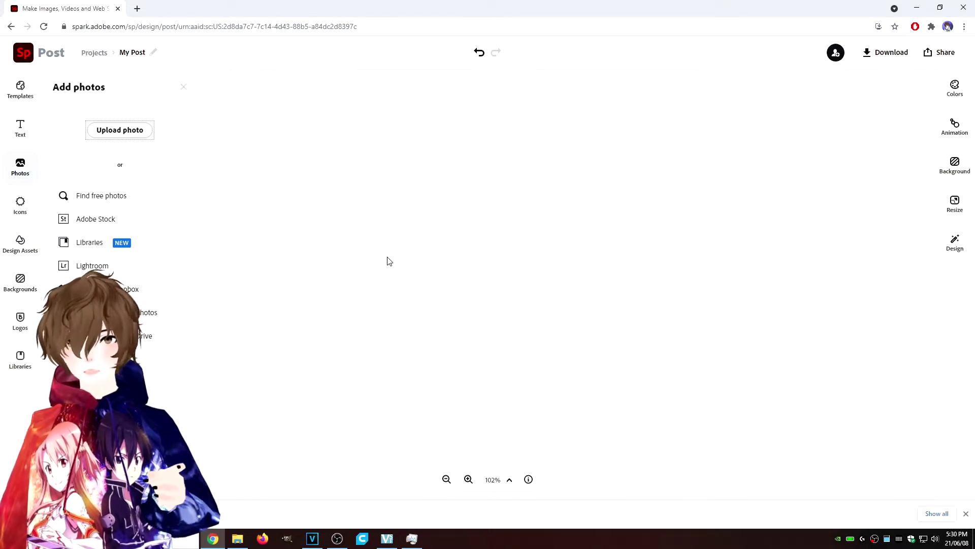
pyautogui.click(184, 88)
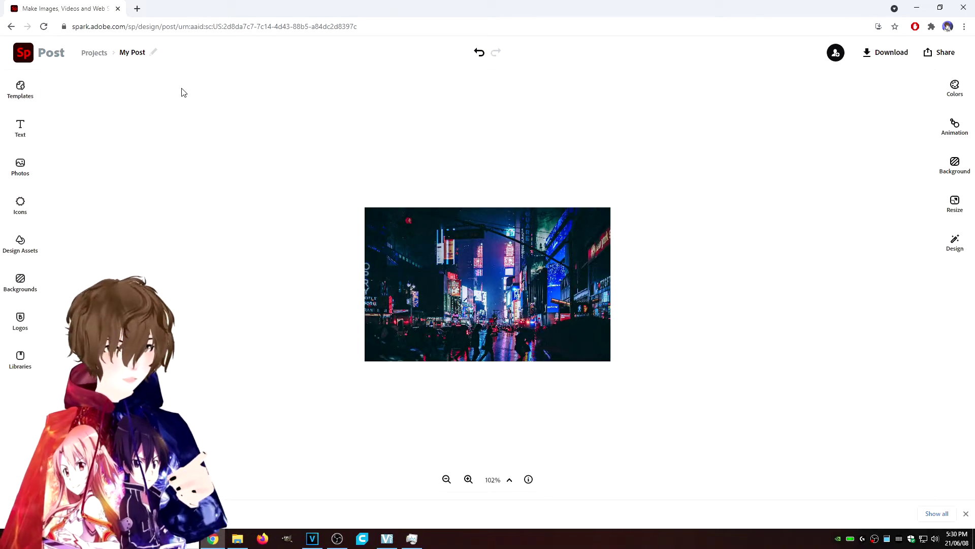
# - Enlarge the city photo from both opposite corners until it covers the whole canvas
pyautogui.click(470, 263)
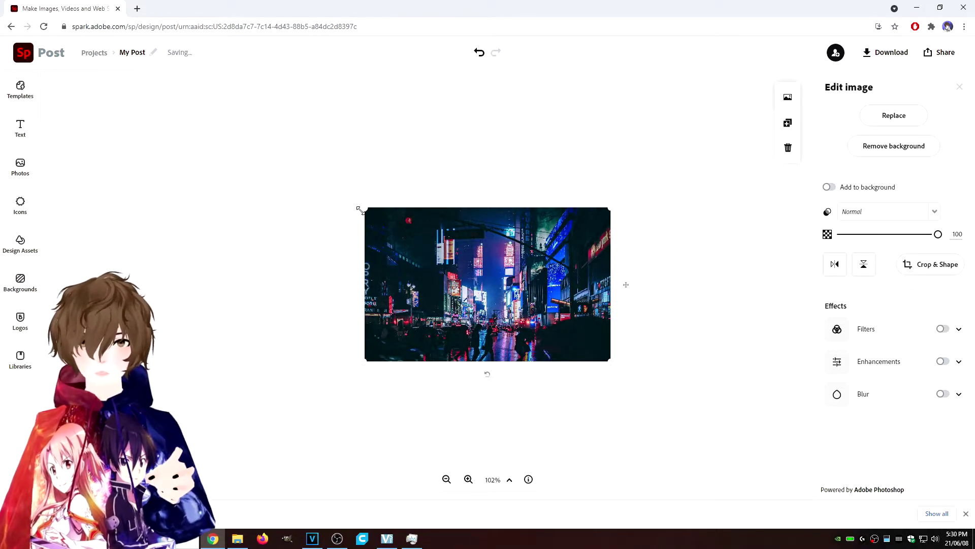
pyautogui.moveTo(357, 207); pyautogui.dragTo(200, 137)
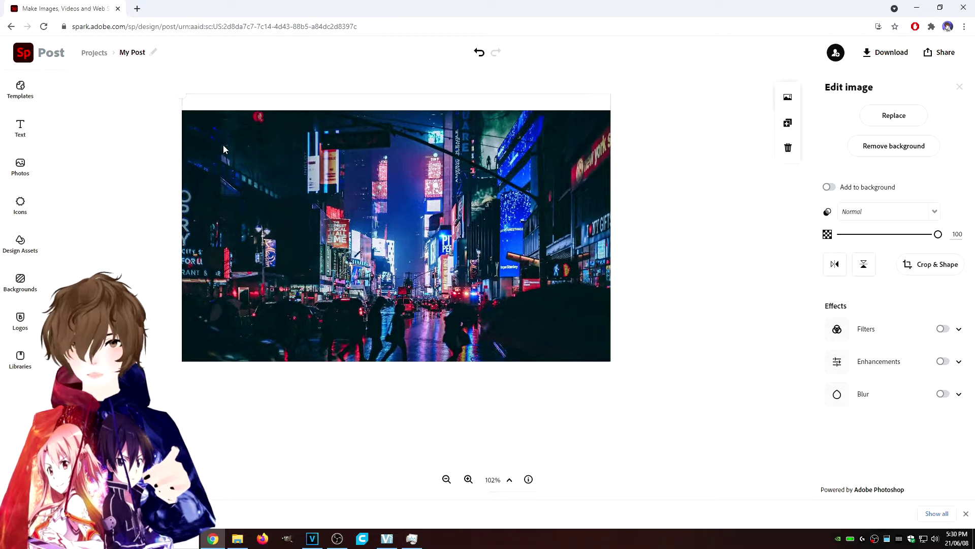
pyautogui.moveTo(603, 366); pyautogui.dragTo(830, 470)
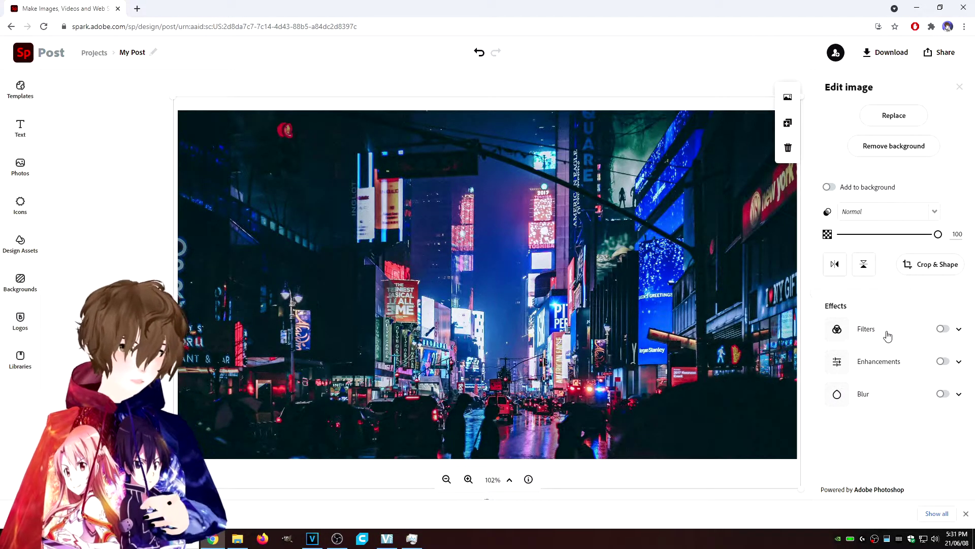
# - Try the Grayscale filter on the city photo and turn the filters off again
pyautogui.click(959, 331)
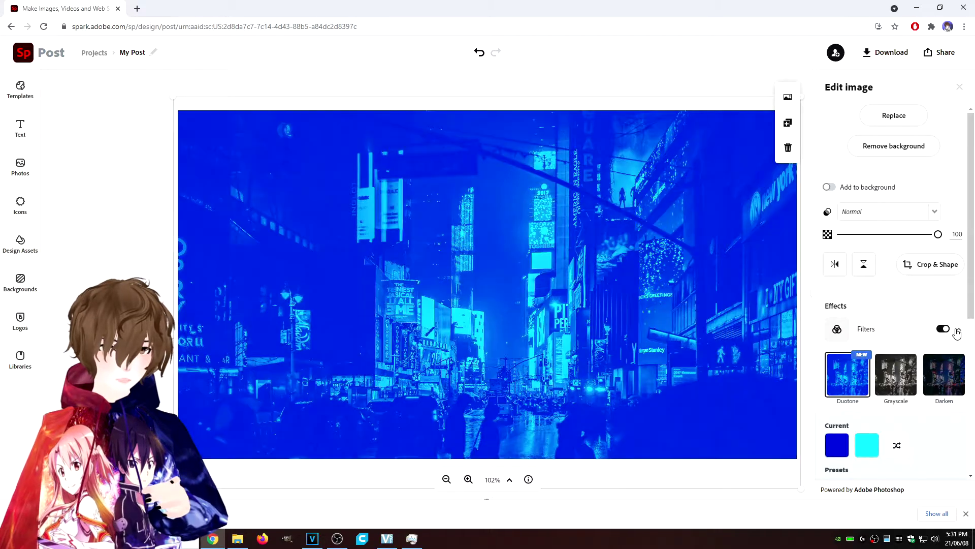
pyautogui.click(903, 383)
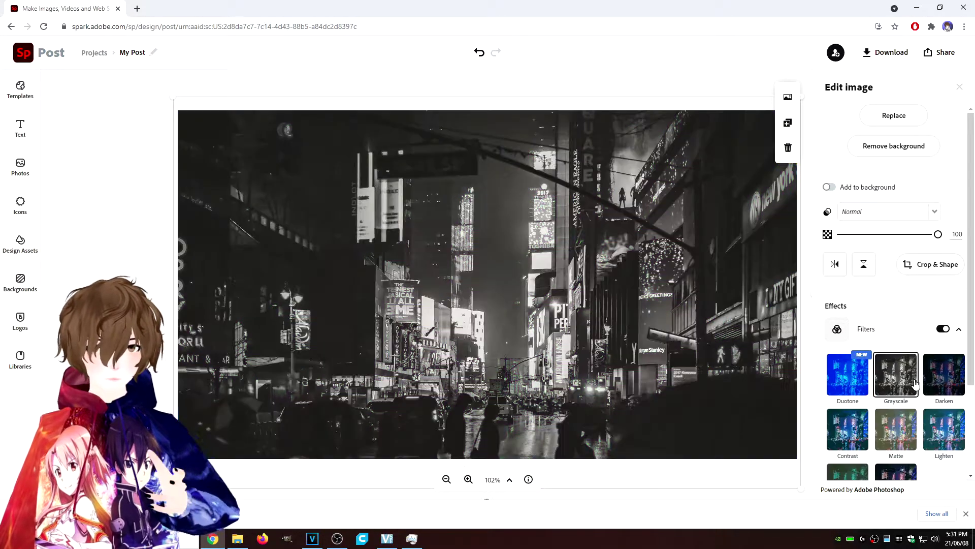
pyautogui.click(944, 329)
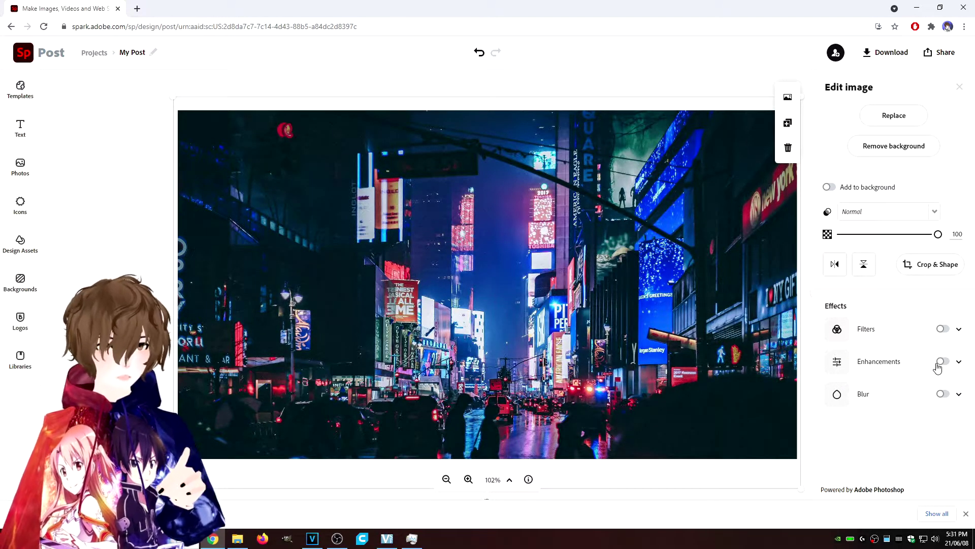
# - Turn on the Blur effect for the city photo with a strength of 5
pyautogui.click(944, 394)
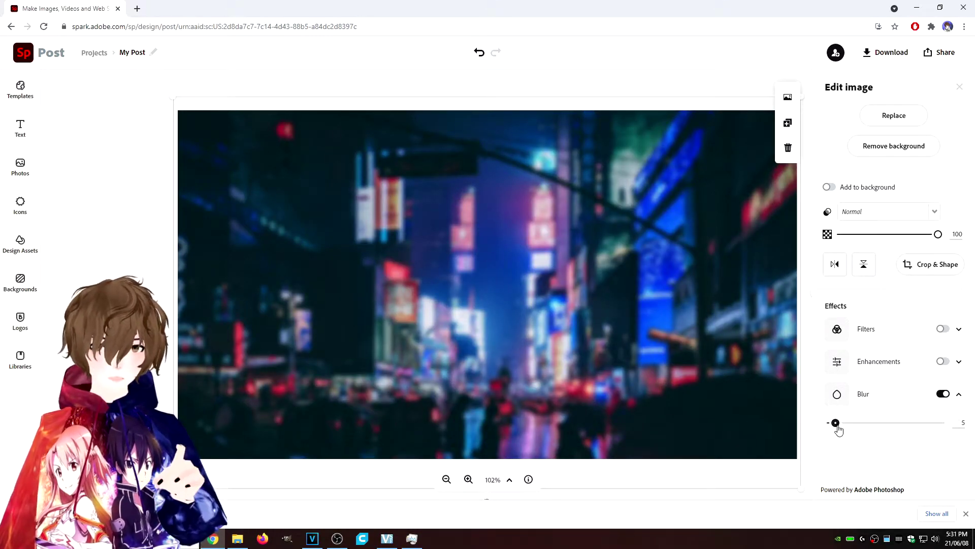
pyautogui.moveTo(837, 425)
pyautogui.mouseDown()
pyautogui.moveTo(905, 431)
pyautogui.moveTo(835, 429)
pyautogui.mouseUp()
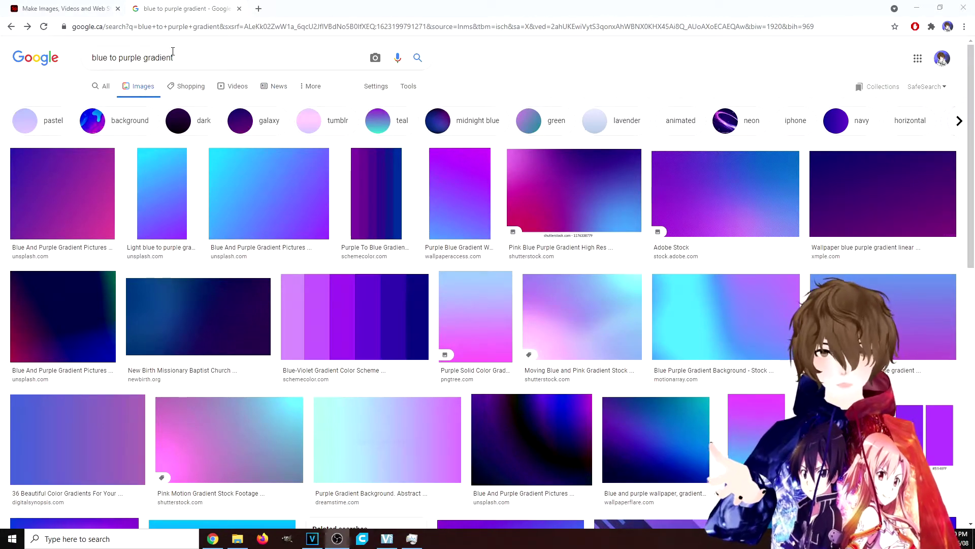
# - In Google Images, rerun the "blue to purple gradient" search as an advanced search with usage rights limited to Creative Commons licences
pyautogui.scroll(-2, 507, 301)
pyautogui.scroll(2, 507, 301)
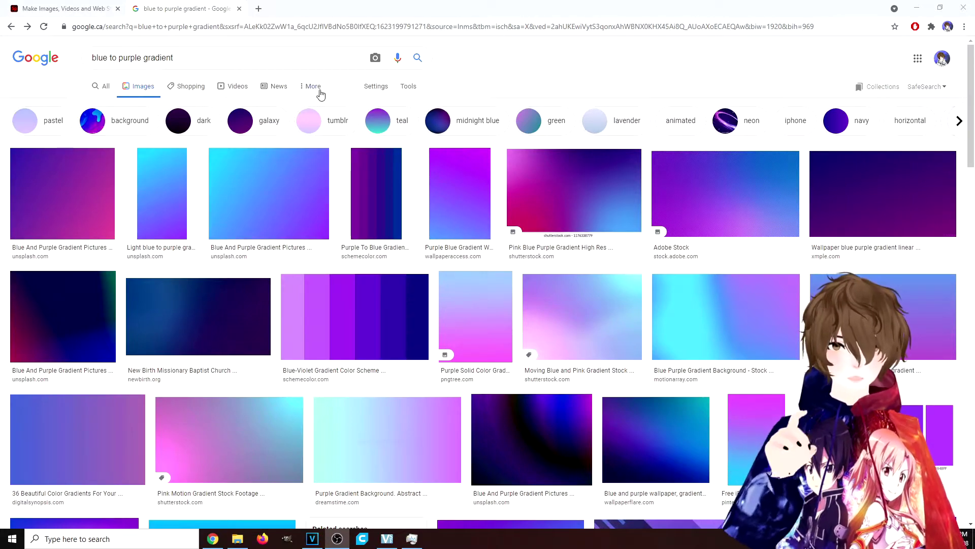
pyautogui.click(374, 87)
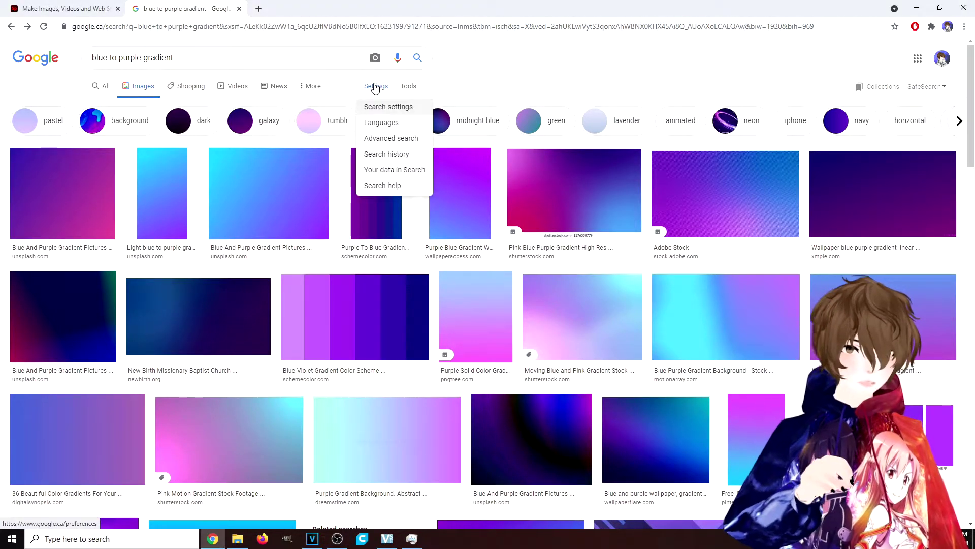
pyautogui.click(389, 139)
pyautogui.scroll(-2, 239, 286)
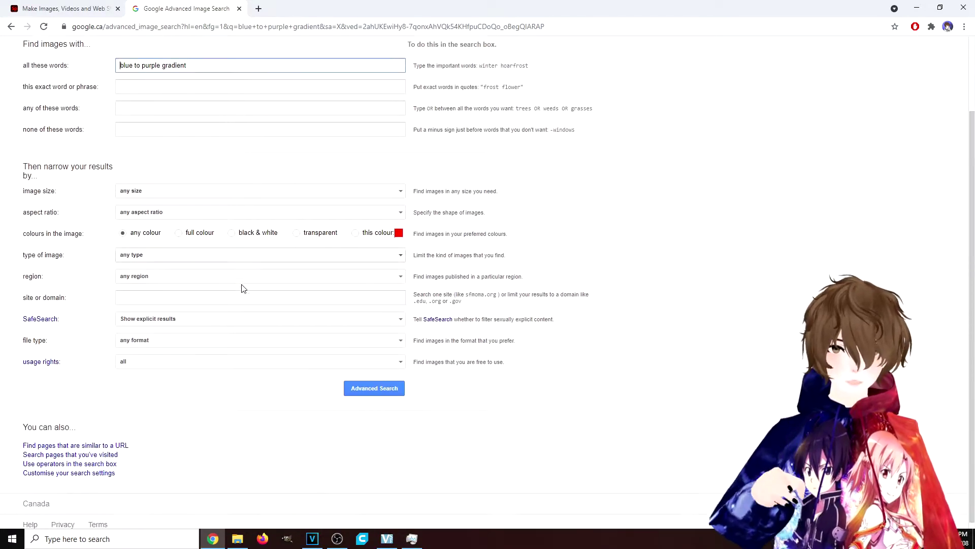
pyautogui.click(166, 358)
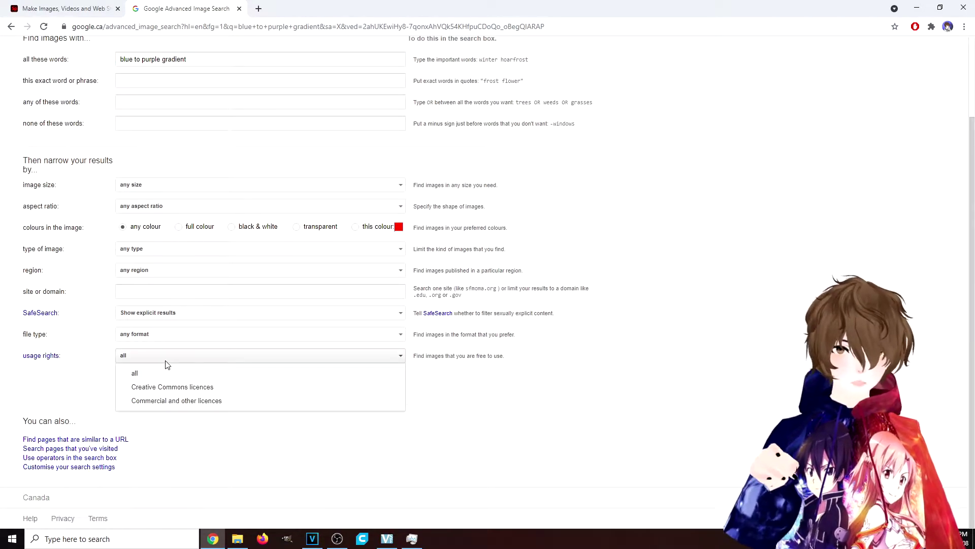
pyautogui.click(165, 389)
pyautogui.click(376, 386)
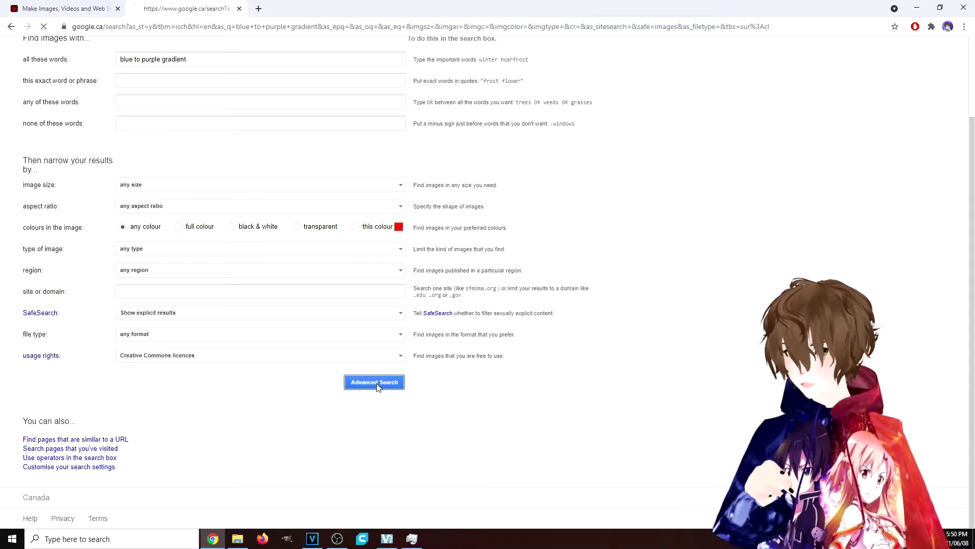
pyautogui.scroll(-1, 533, 264)
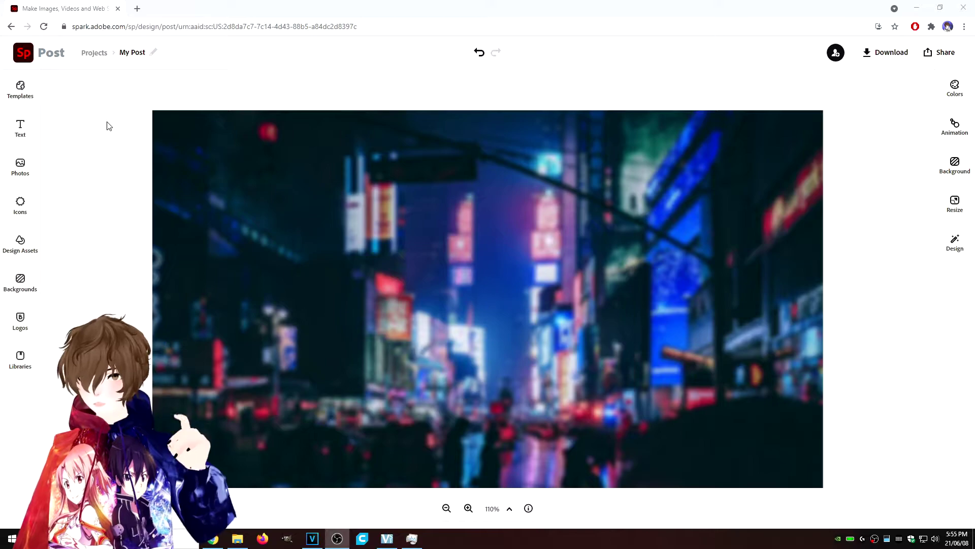
# - Back in Adobe Spark, upload the gradient image Untitle1d from the Downloads folder onto the thumbnail
pyautogui.click(27, 164)
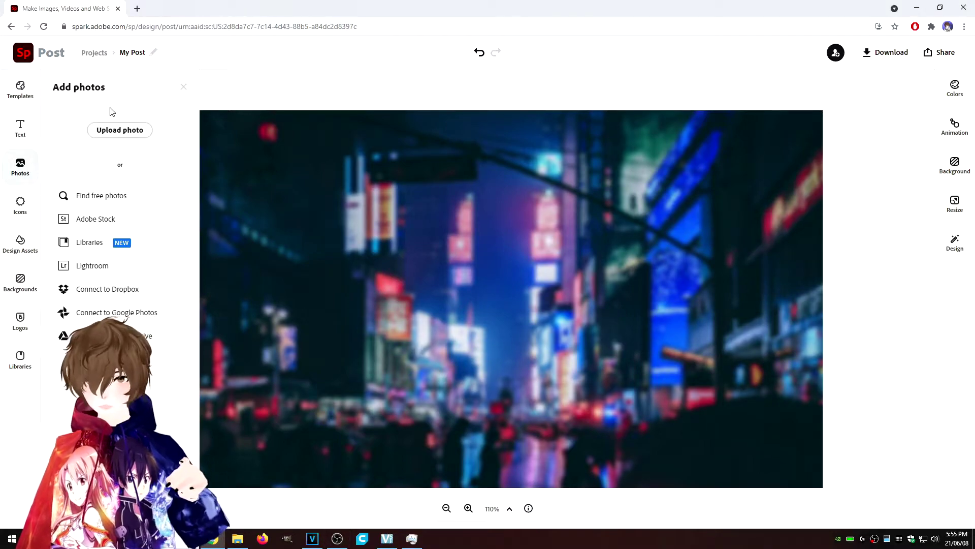
pyautogui.click(120, 131)
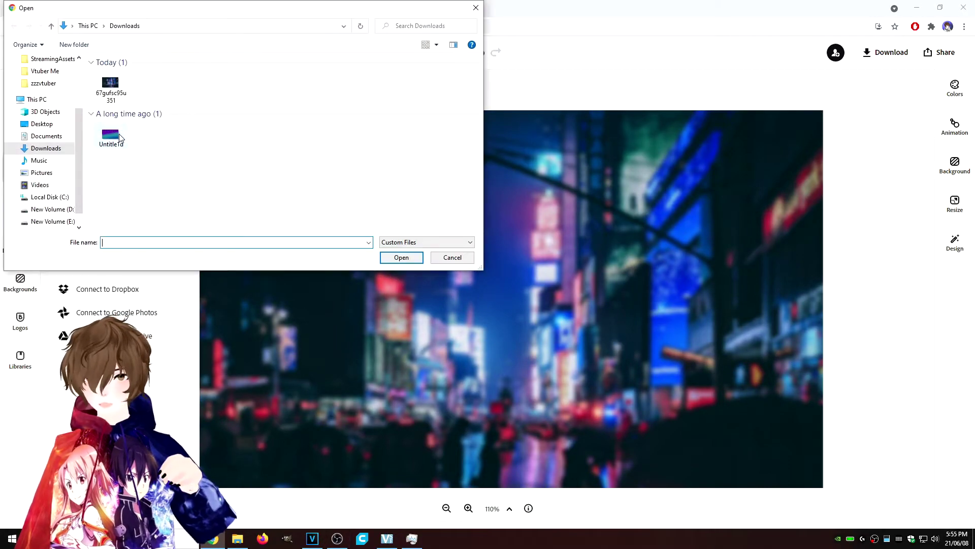
pyautogui.click(111, 136)
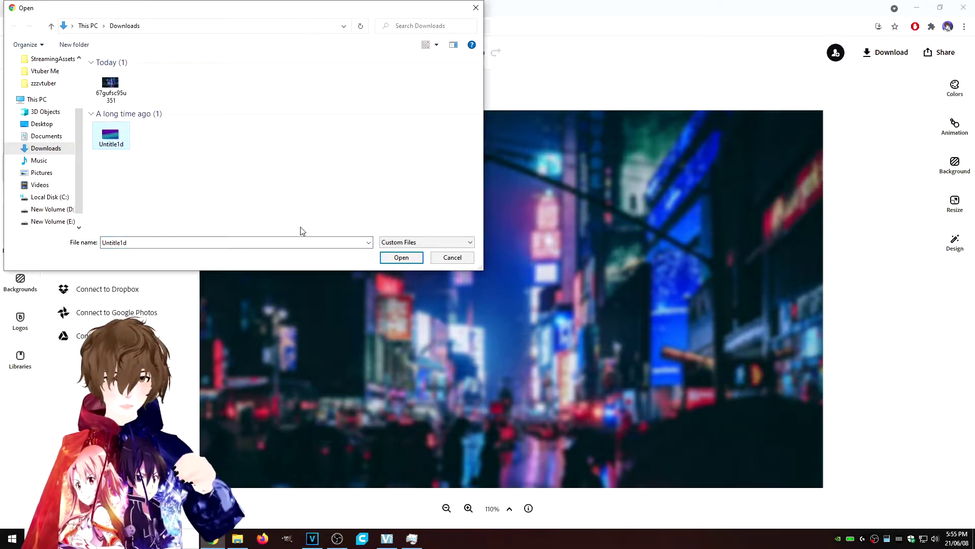
pyautogui.click(401, 257)
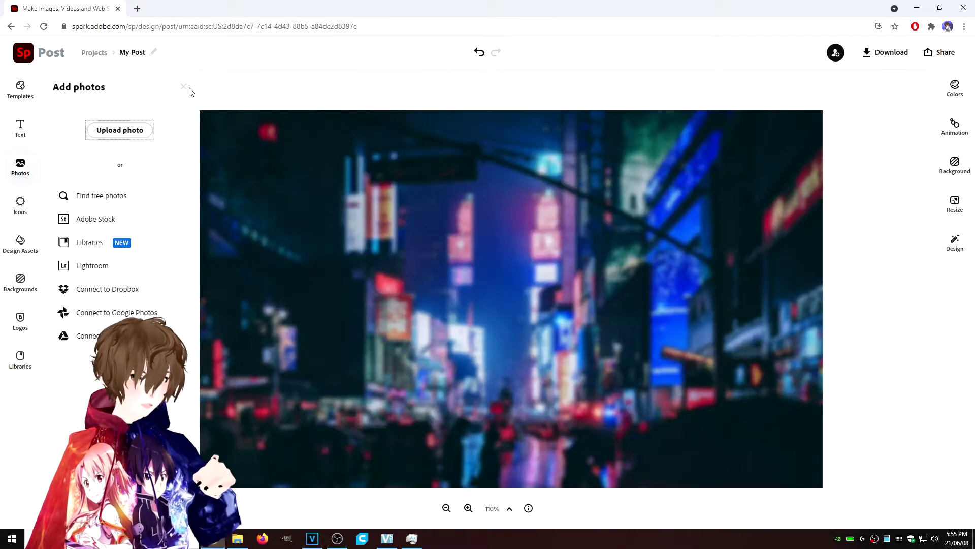
pyautogui.click(188, 91)
# - Move the gradient image to the upper middle of the canvas and rotate it slightly clockwise
pyautogui.click(421, 356)
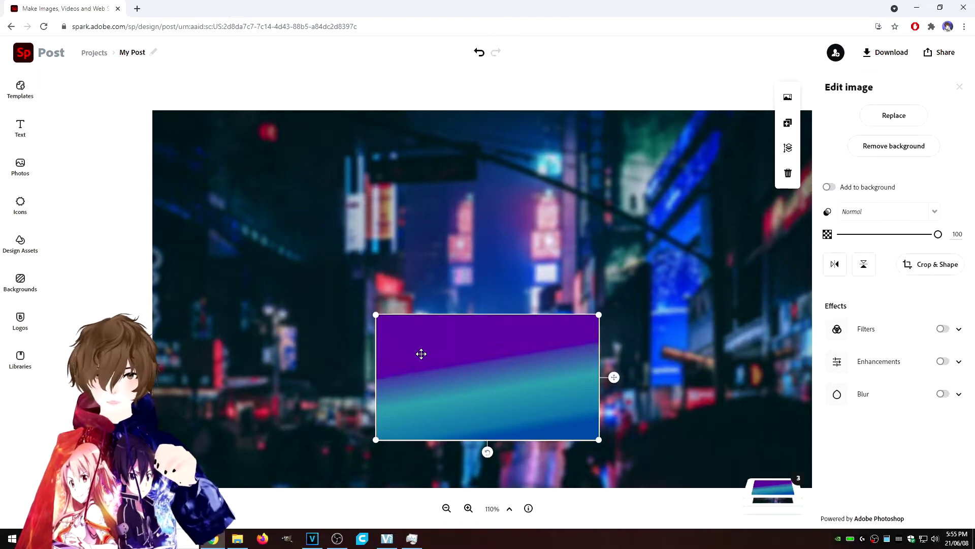
pyautogui.moveTo(407, 322); pyautogui.dragTo(361, 180)
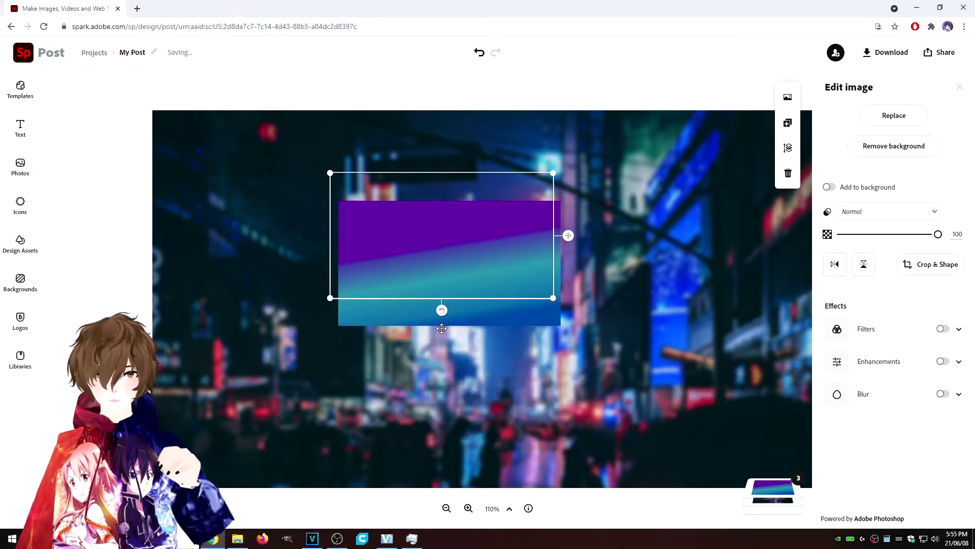
pyautogui.moveTo(444, 316); pyautogui.dragTo(431, 317)
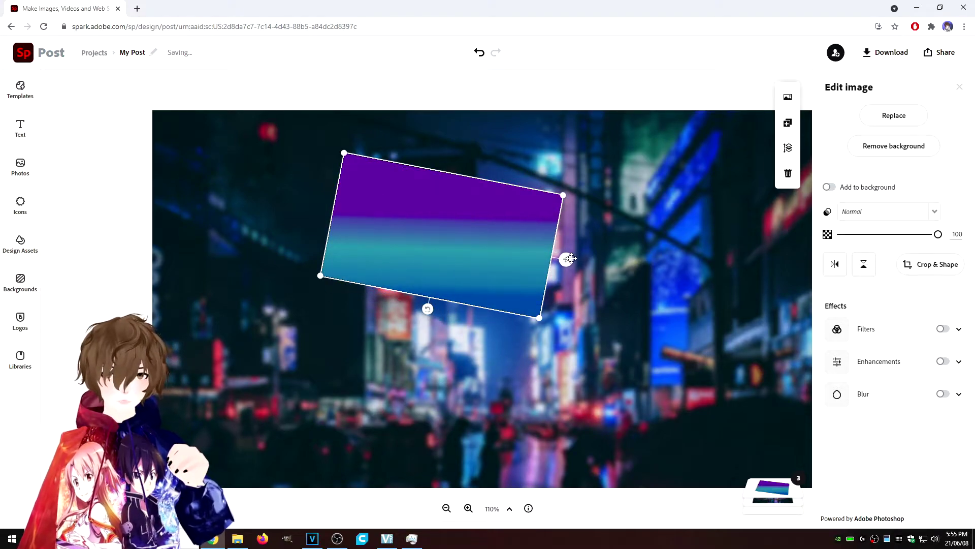
# - Enlarge the tilted gradient image and position it over the lower-left part of the canvas, running past its edges
pyautogui.moveTo(562, 194); pyautogui.dragTo(735, 138)
pyautogui.moveTo(640, 214); pyautogui.dragTo(462, 202)
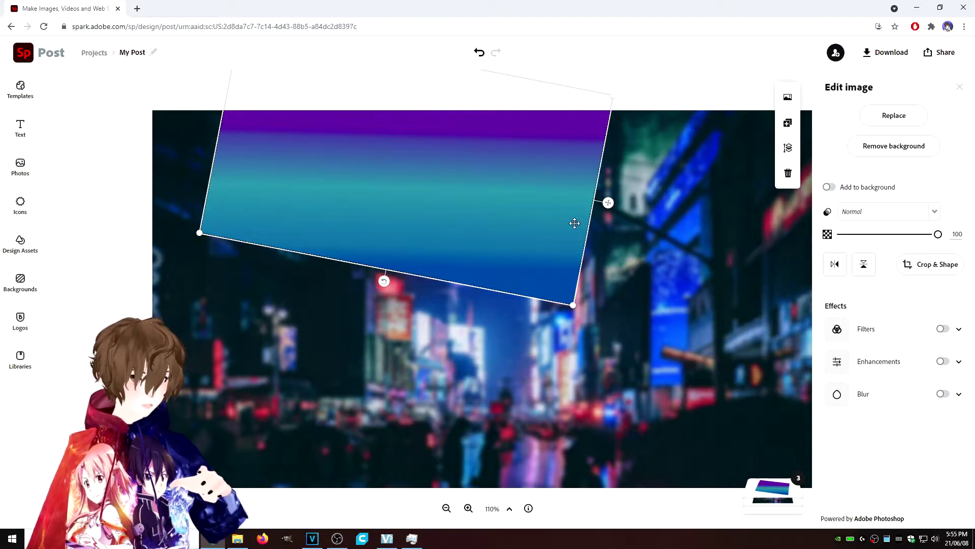
pyautogui.moveTo(200, 233); pyautogui.dragTo(40, 321)
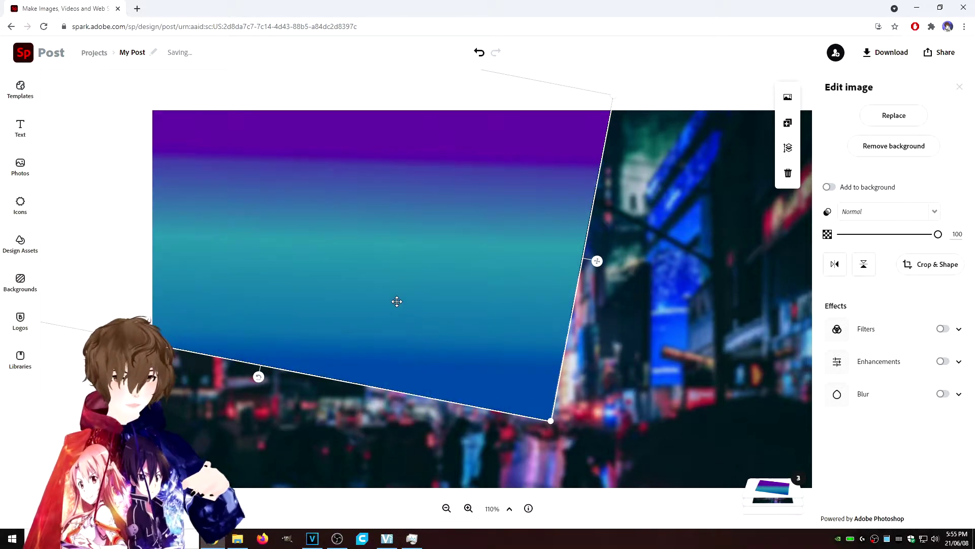
pyautogui.moveTo(320, 242); pyautogui.dragTo(285, 361)
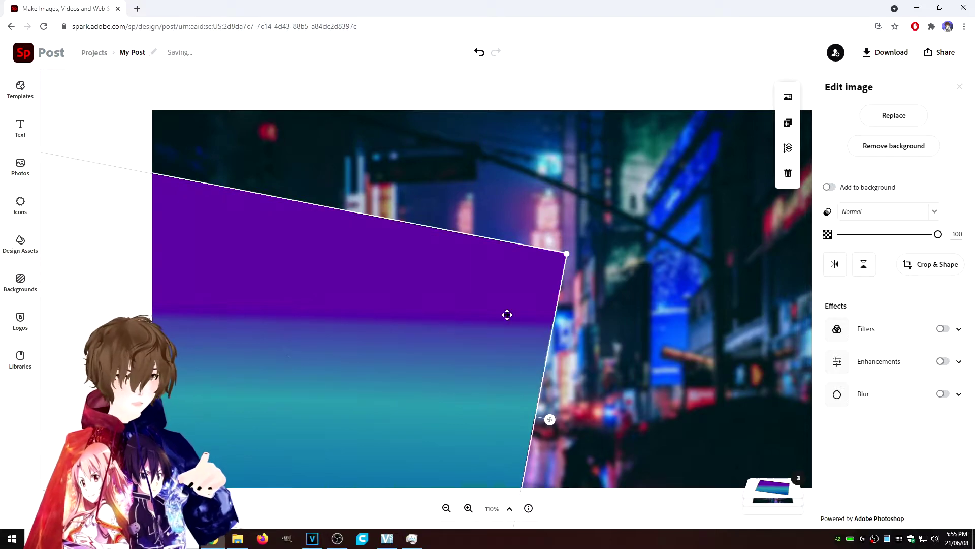
# - Enlarge the tilted gradient image and position it so its slanted edge divides the canvas, leaving the city photo uncovered on the right side
pyautogui.moveTo(566, 251); pyautogui.dragTo(657, 54)
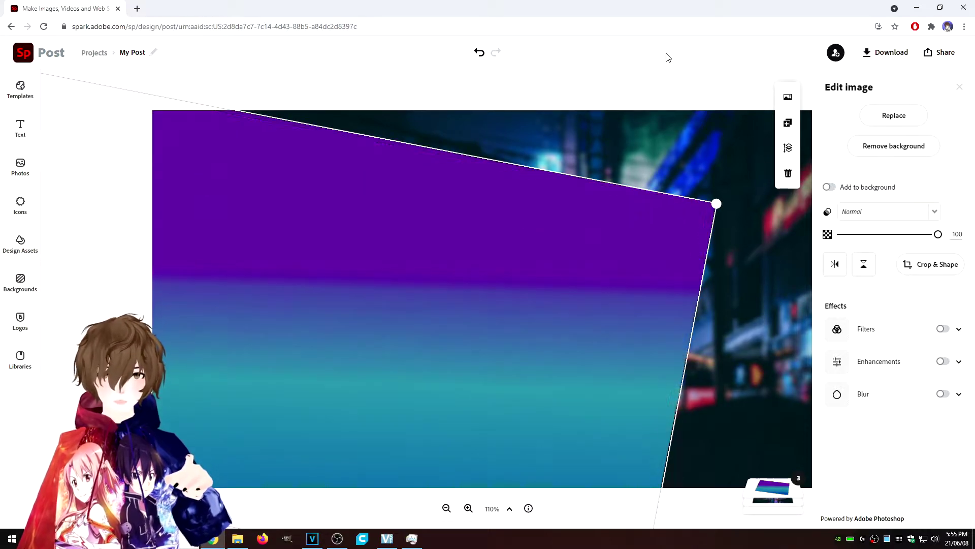
pyautogui.moveTo(528, 253); pyautogui.dragTo(481, 172)
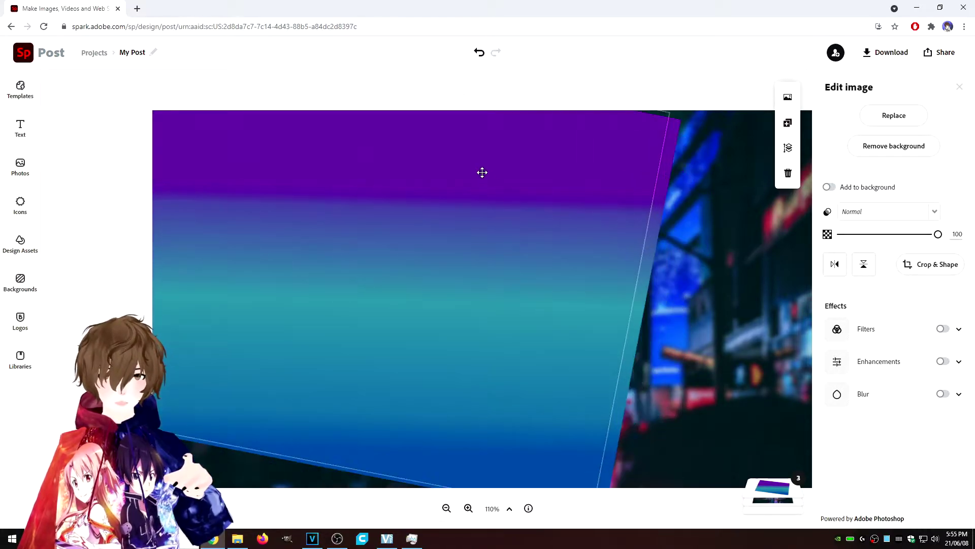
pyautogui.moveTo(583, 503); pyautogui.dragTo(944, 546)
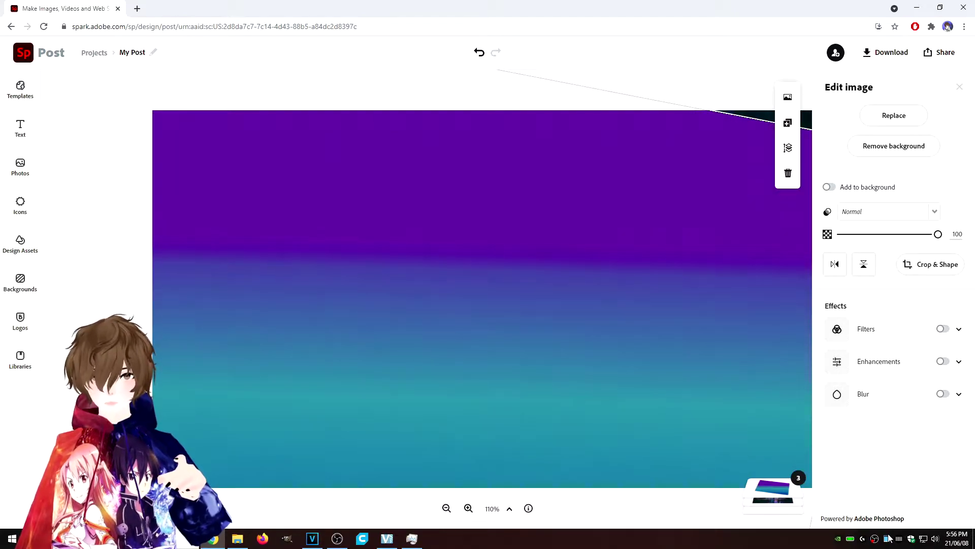
pyautogui.moveTo(642, 370); pyautogui.dragTo(430, 338)
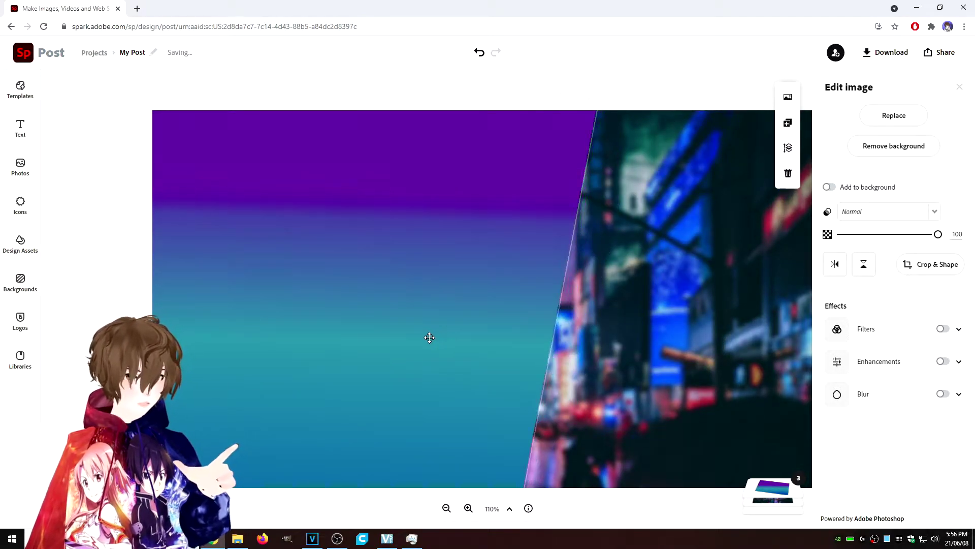
pyautogui.click(642, 103)
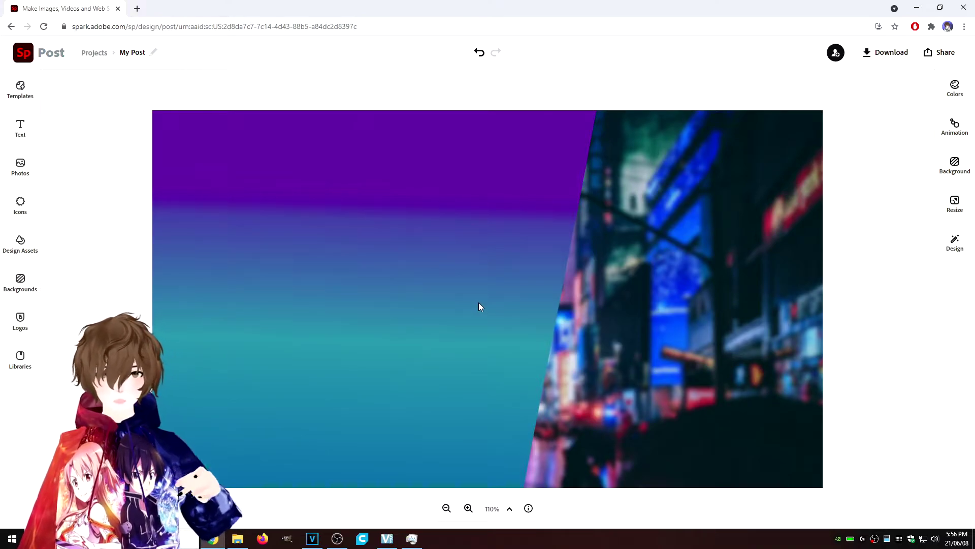
pyautogui.moveTo(407, 187); pyautogui.dragTo(476, 177)
pyautogui.click(682, 95)
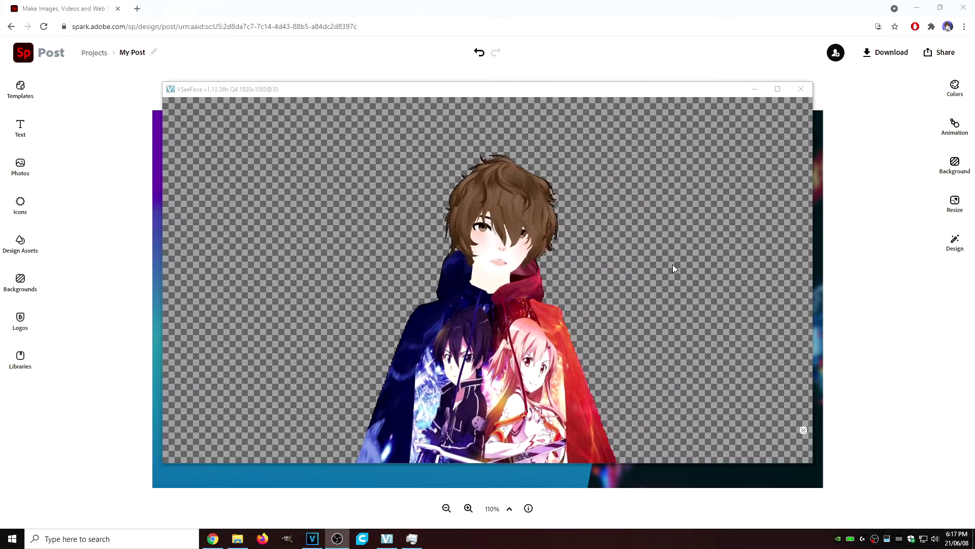
# - Open Snipping Tool and capture a rectangular snip of the character in the VSeeFace window
pyautogui.click(126, 541)
pyautogui.write('snip')
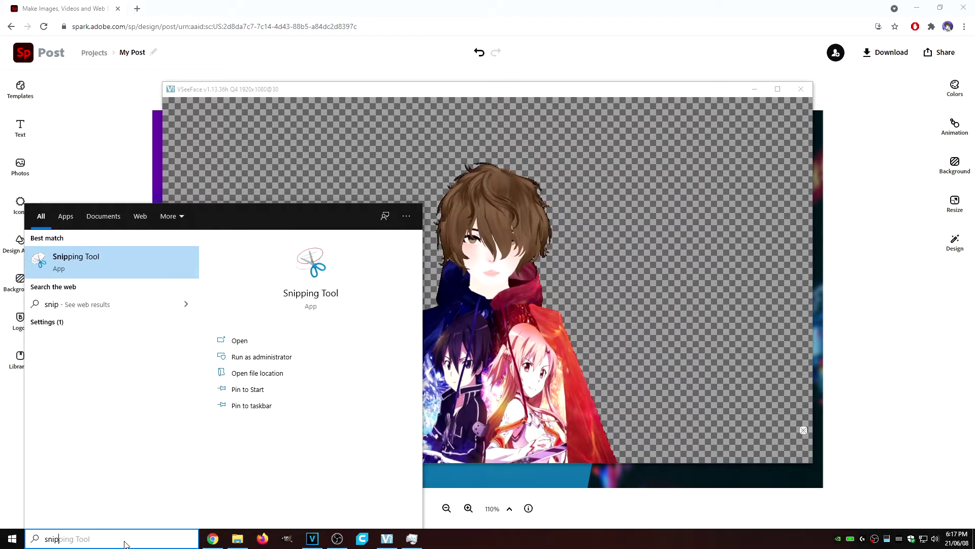
pyautogui.press('Return')
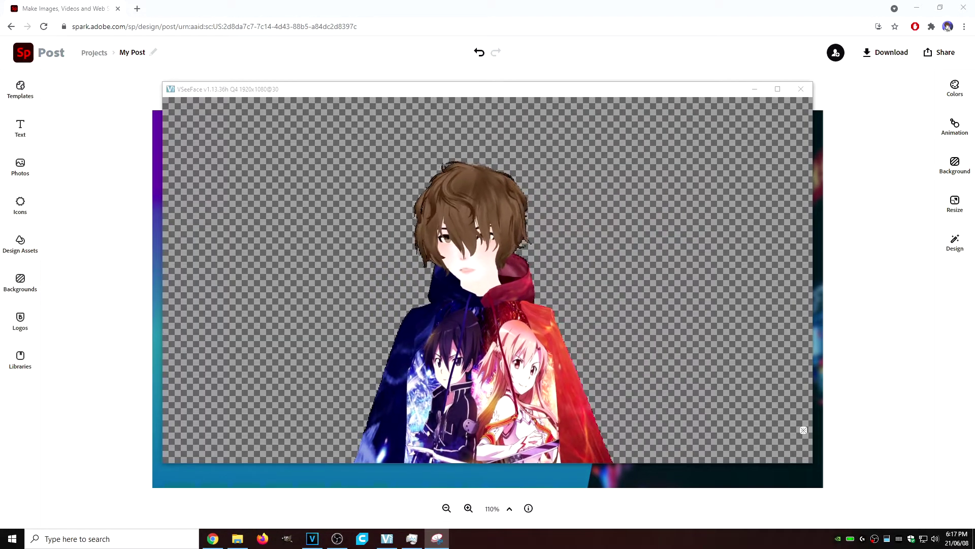
pyautogui.moveTo(808, 137); pyautogui.dragTo(855, 59)
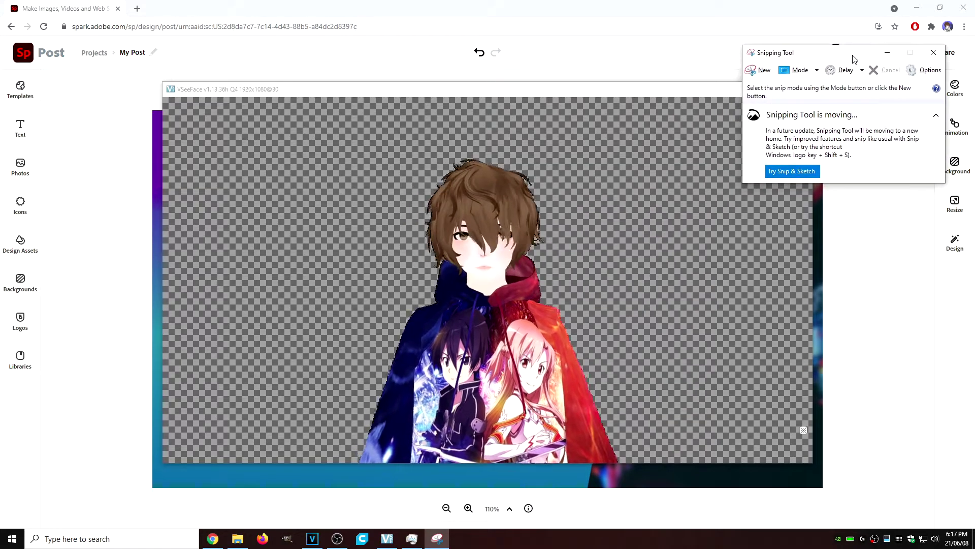
pyautogui.click(764, 72)
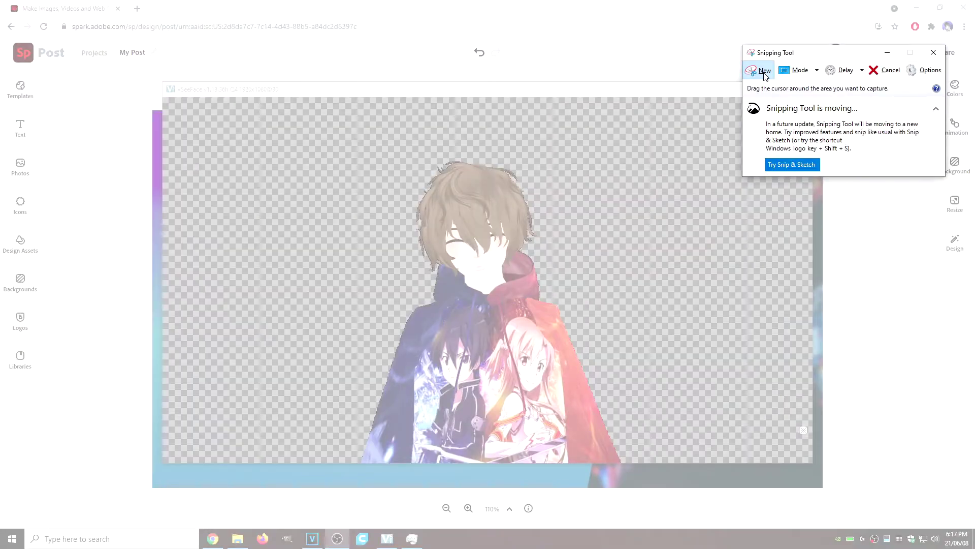
pyautogui.moveTo(273, 117); pyautogui.dragTo(702, 462)
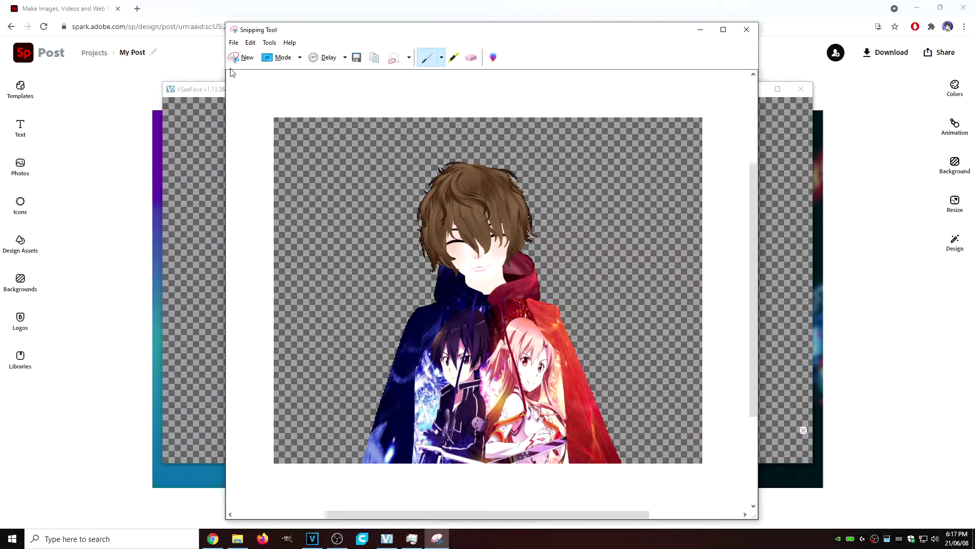
# - Save the snip to the Desktop as a PNG file named Capture
pyautogui.click(233, 42)
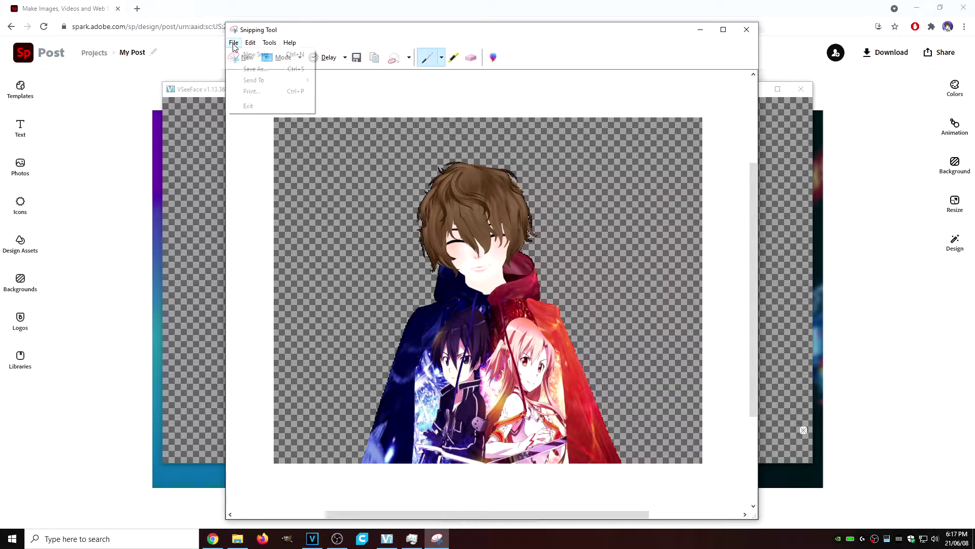
pyautogui.click(252, 69)
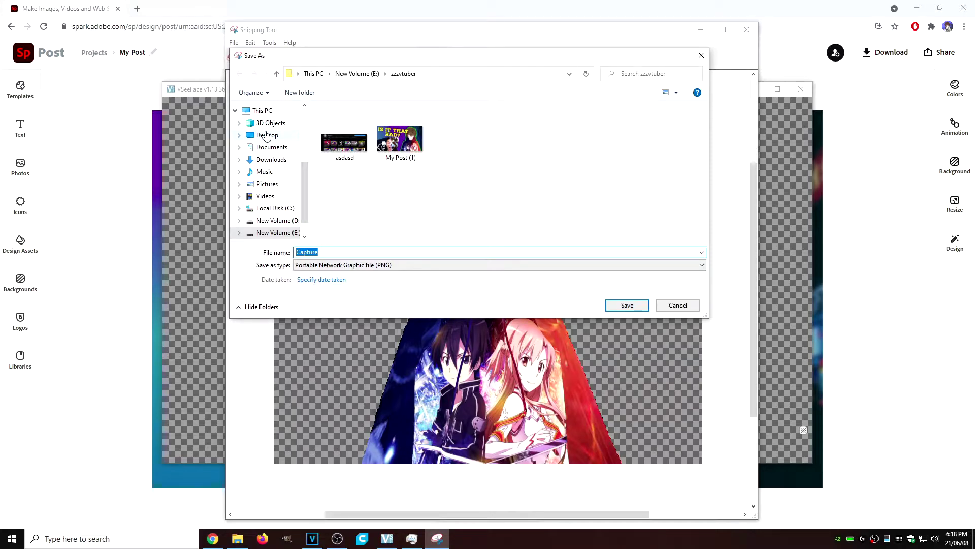
pyautogui.click(266, 134)
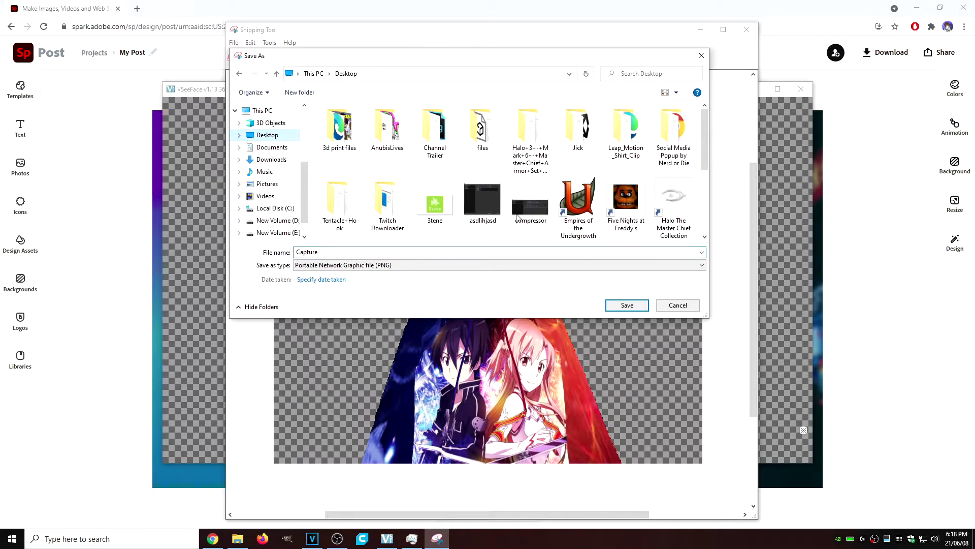
pyautogui.click(626, 306)
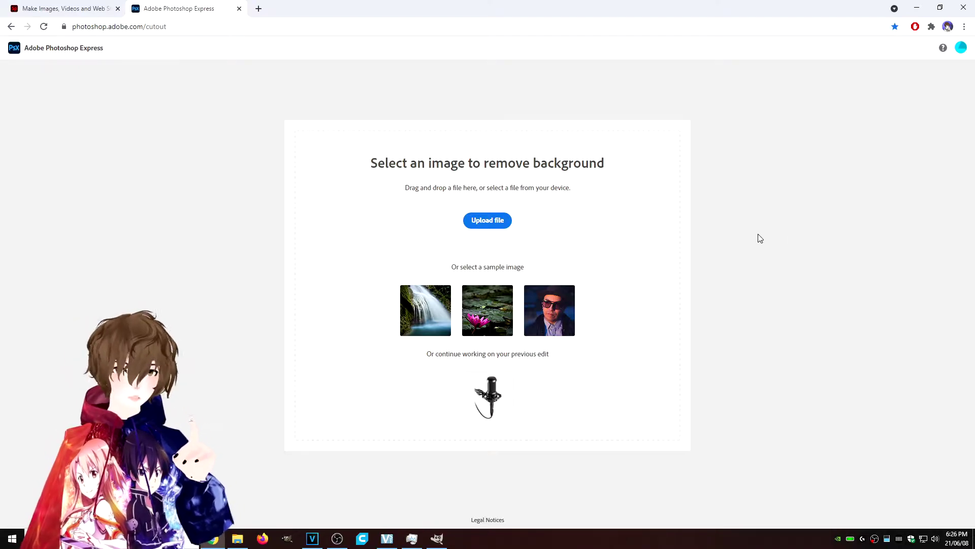
# - In Adobe Photoshop Express, upload Capture from the Downloads folder for background removal, and download the cutout with the edits applied
pyautogui.click(481, 222)
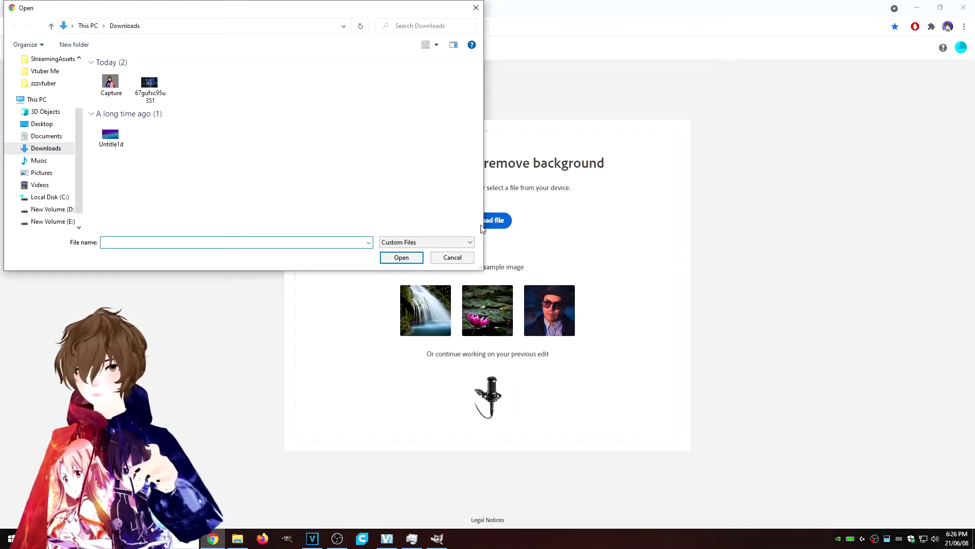
pyautogui.click(107, 83)
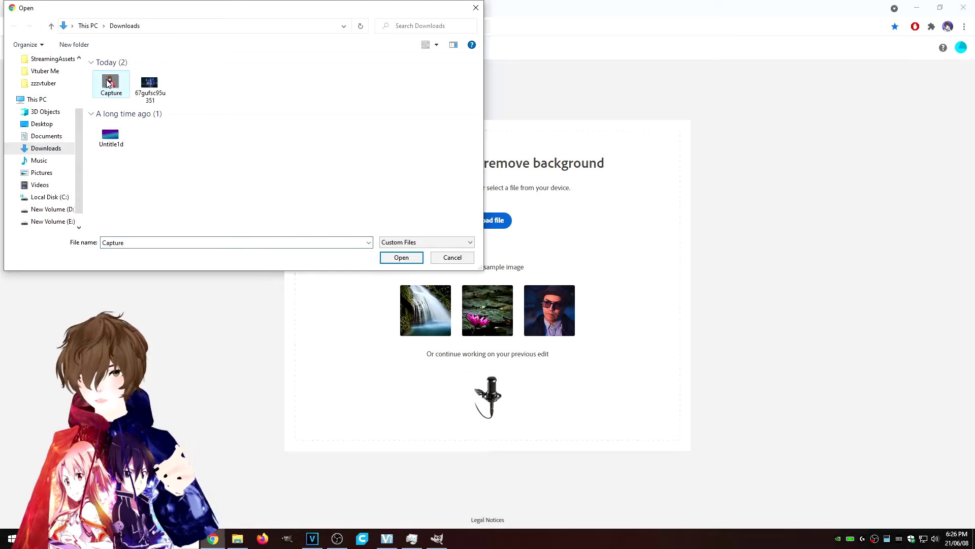
pyautogui.click(401, 257)
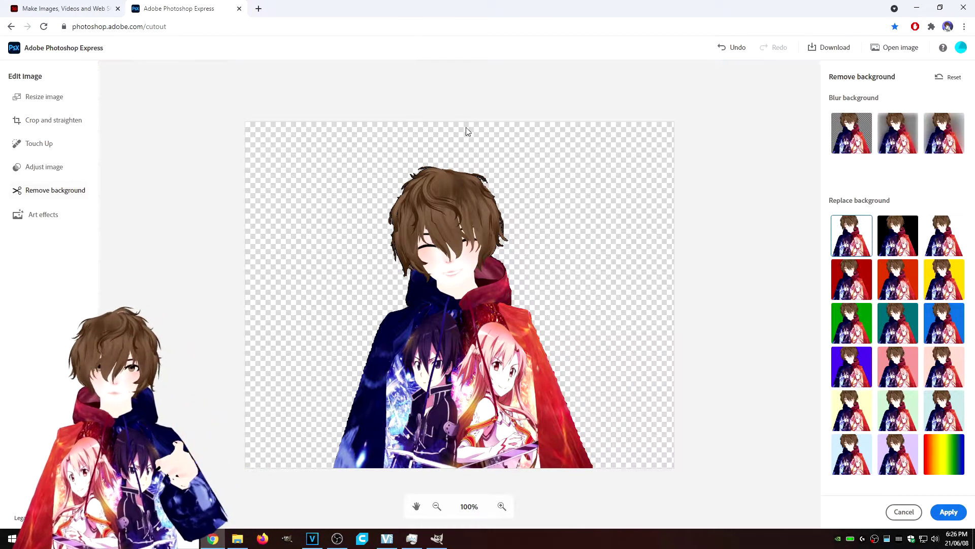
pyautogui.click(830, 51)
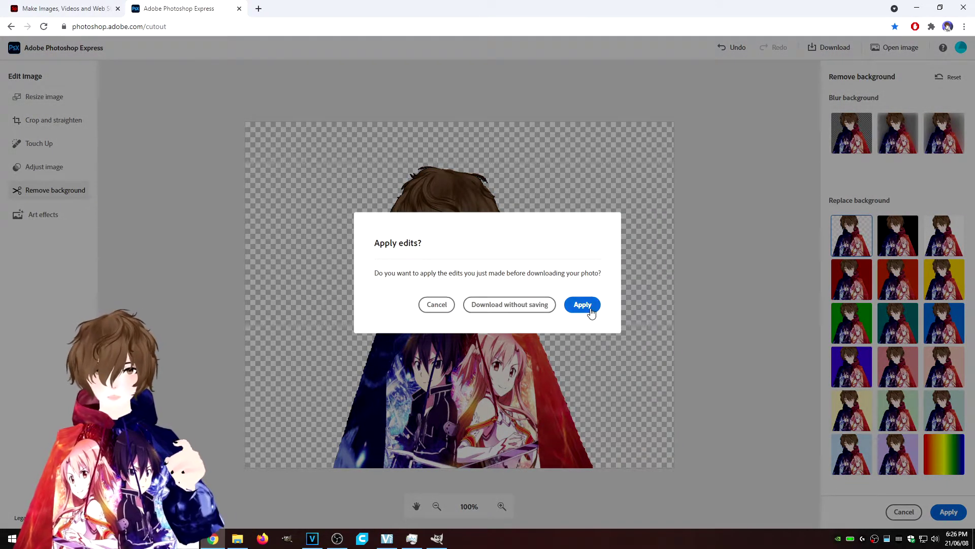
pyautogui.click(589, 308)
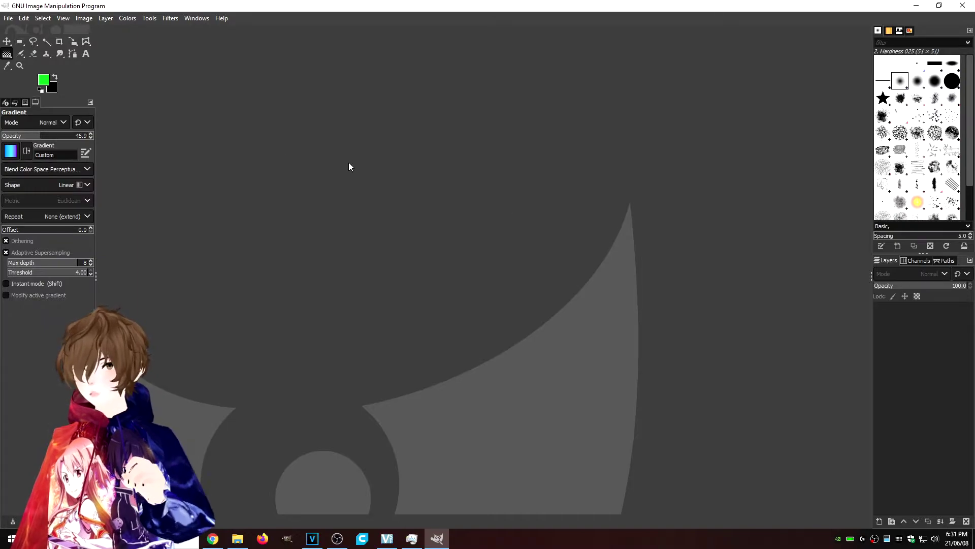
# - In GIMP, open the cutout image Capture (1) from the Downloads folder
pyautogui.click(238, 538)
pyautogui.moveTo(508, 102); pyautogui.dragTo(634, 102)
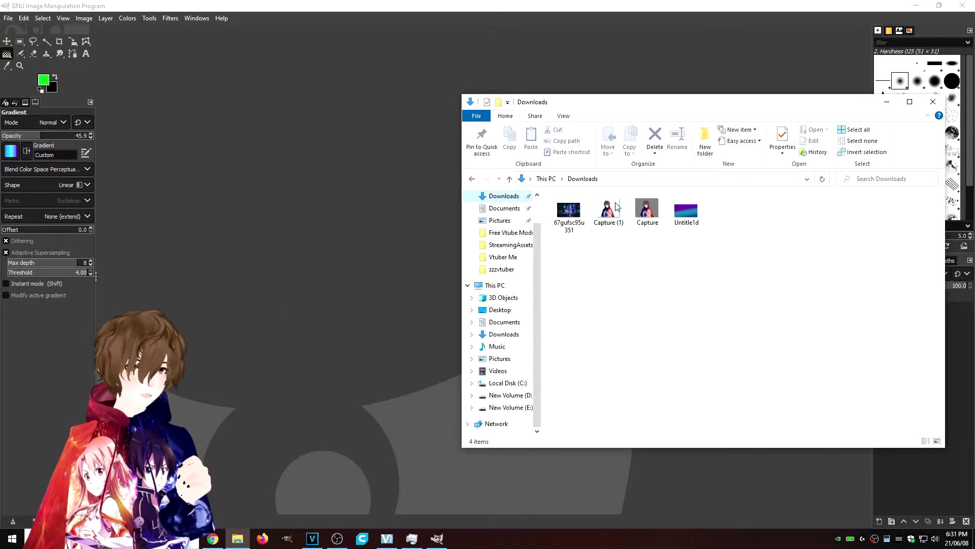
pyautogui.moveTo(608, 213); pyautogui.dragTo(374, 187)
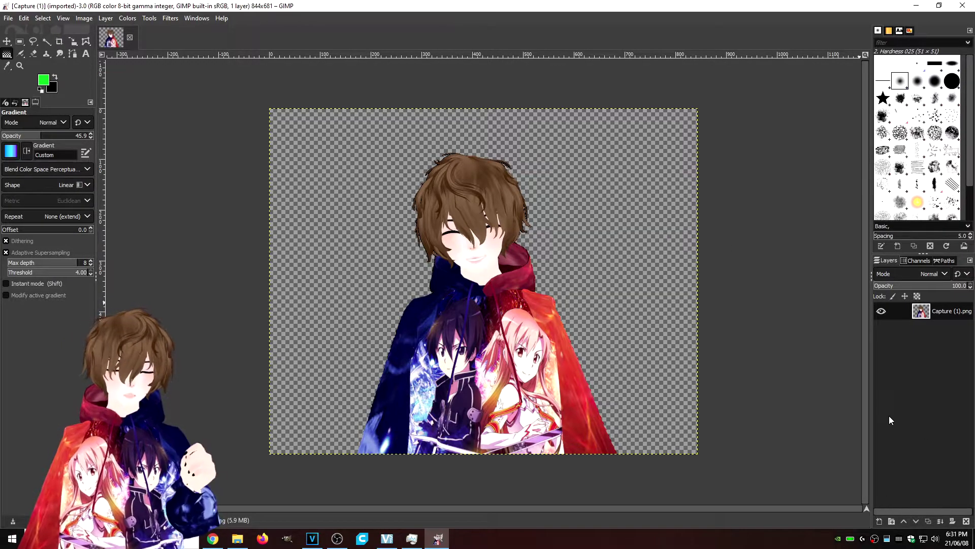
# - Add a new 844 x 681 px transparent layer and place it below the Capture (1).png layer
pyautogui.click(879, 519)
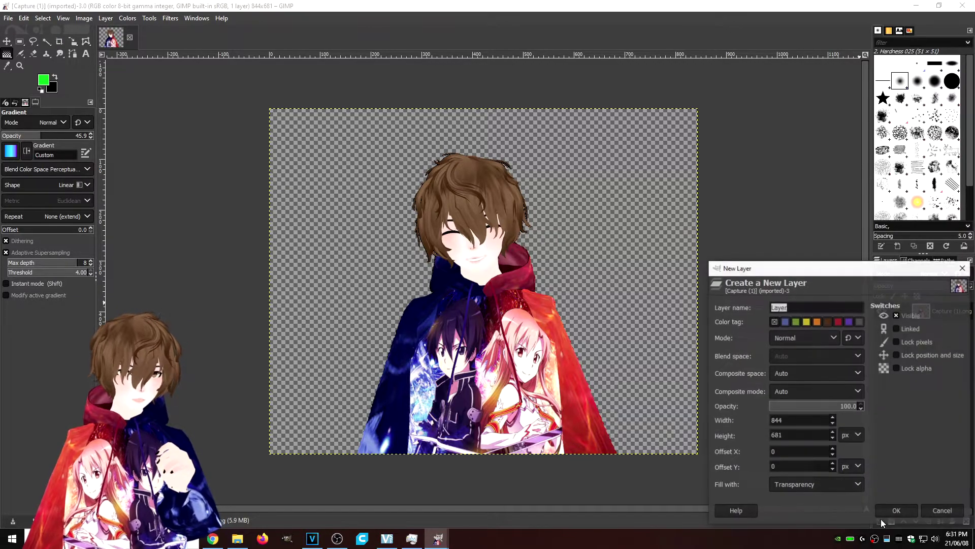
pyautogui.click(897, 512)
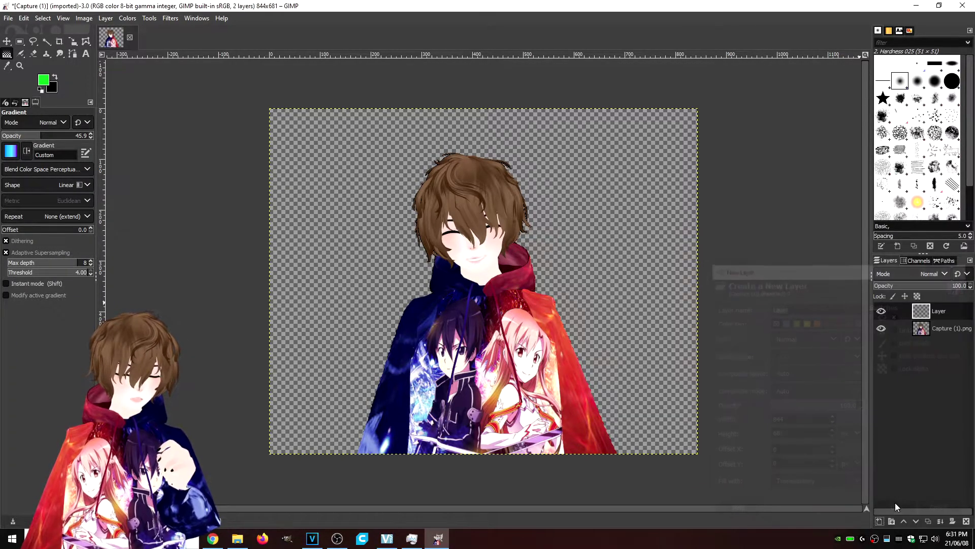
pyautogui.moveTo(943, 316); pyautogui.dragTo(942, 341)
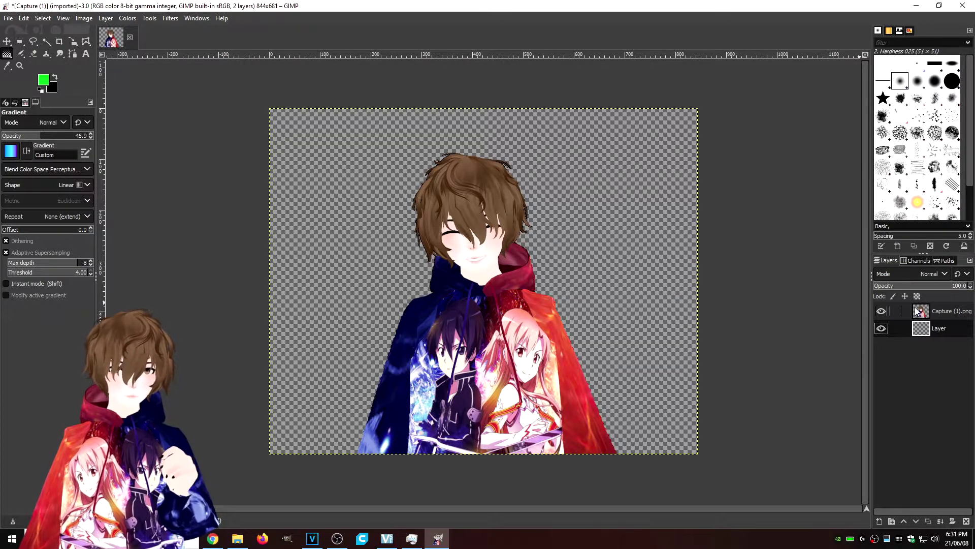
# - Select the character from the alpha of the Capture (1).png layer and grow the selection by 12 px
pyautogui.click(942, 312)
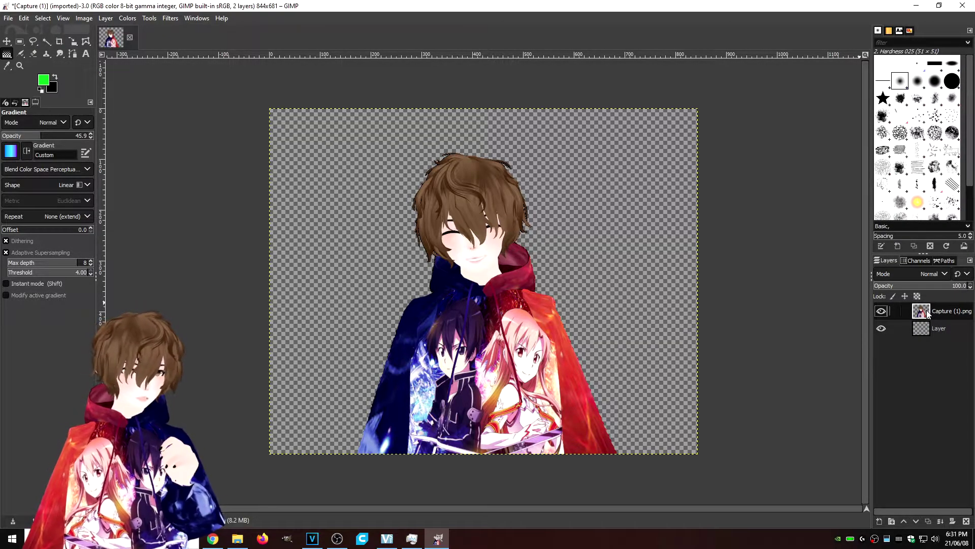
pyautogui.rightClick(926, 313)
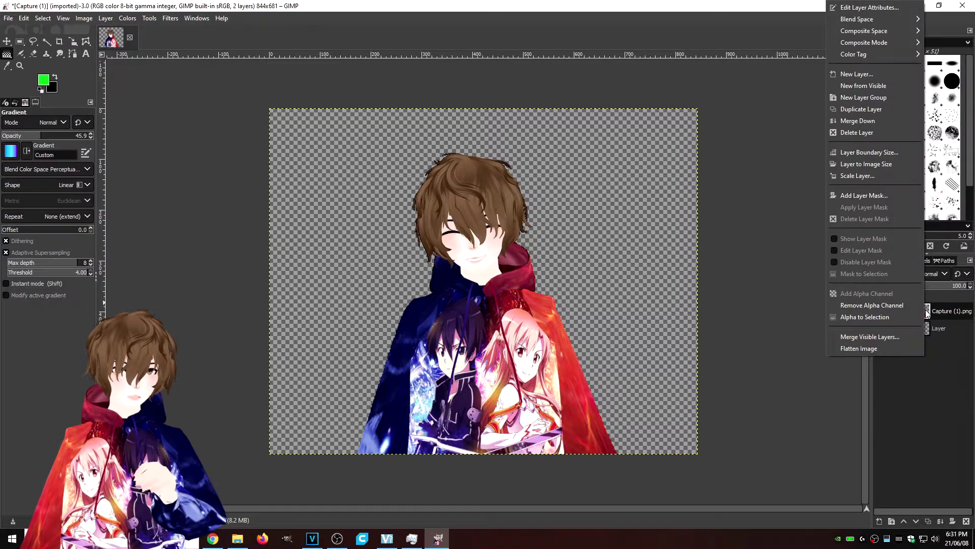
pyautogui.click(883, 317)
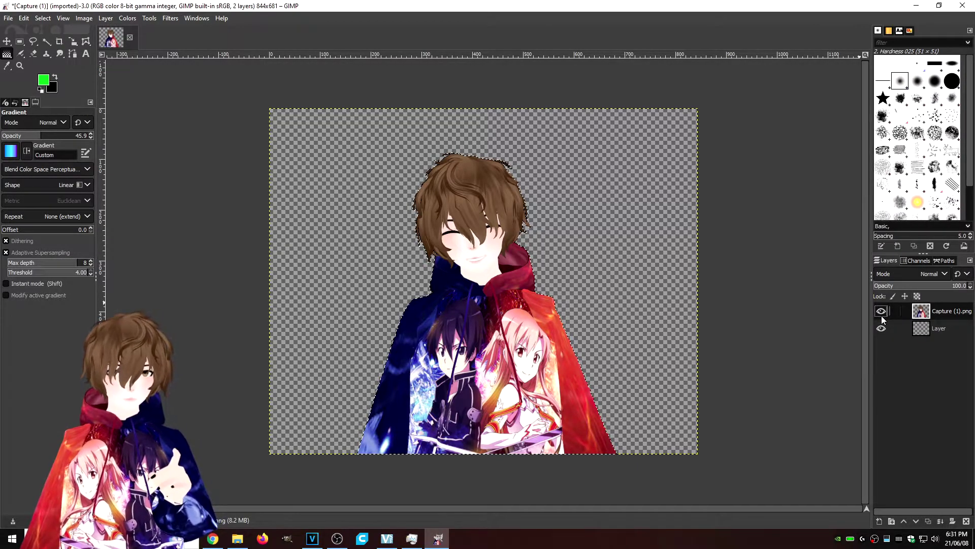
pyautogui.click(43, 21)
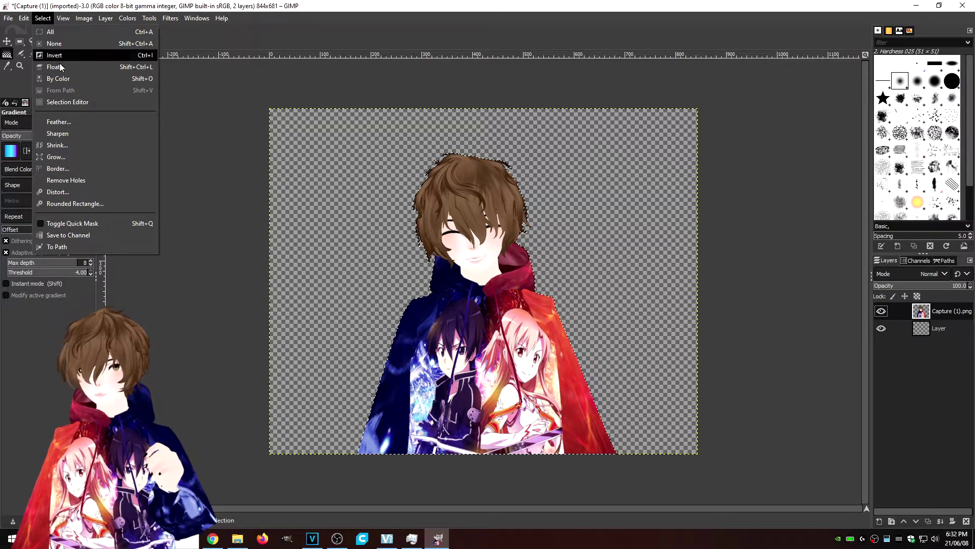
pyautogui.click(77, 154)
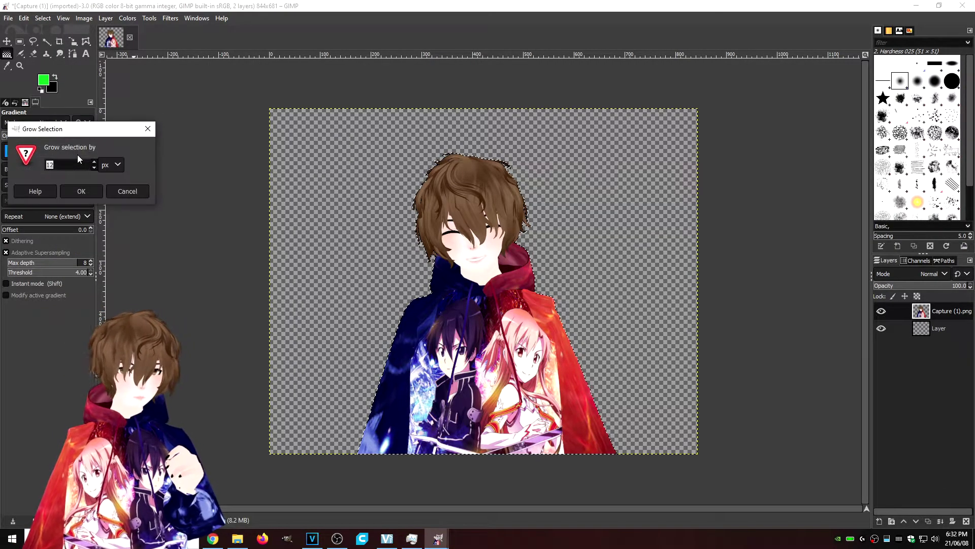
pyautogui.moveTo(71, 134); pyautogui.dragTo(260, 122)
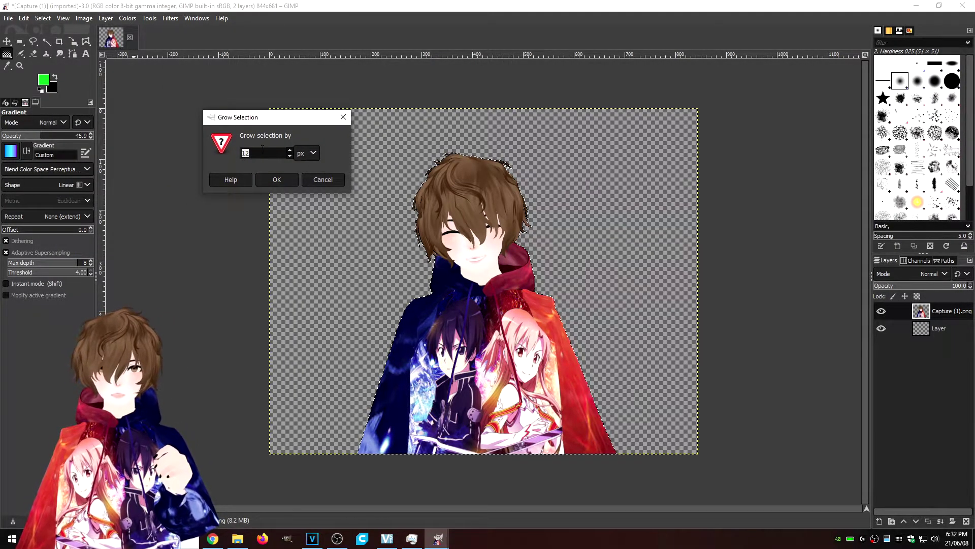
pyautogui.click(271, 179)
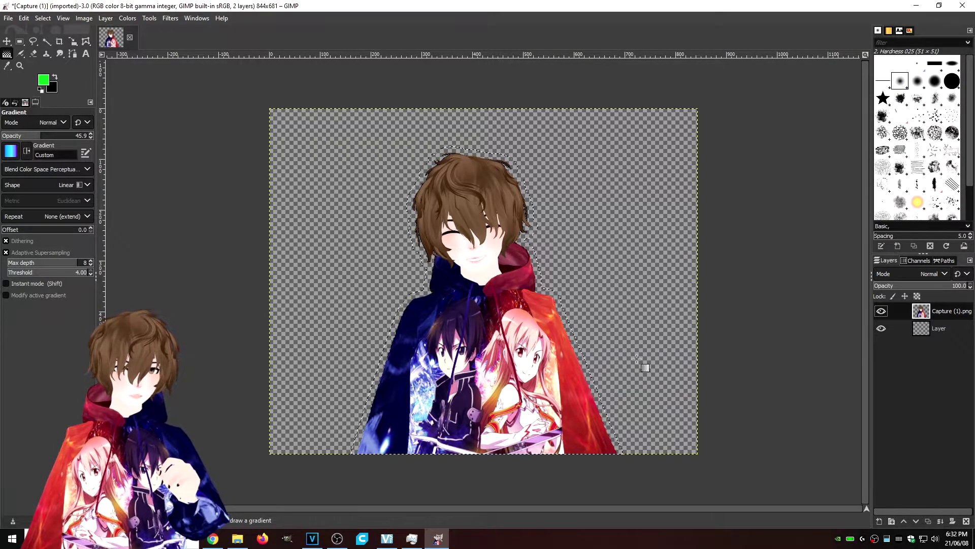
# - Hide the Capture (1).png layer and bucket-fill the grown selection on the transparent layer below with the green foreground color
pyautogui.click(881, 310)
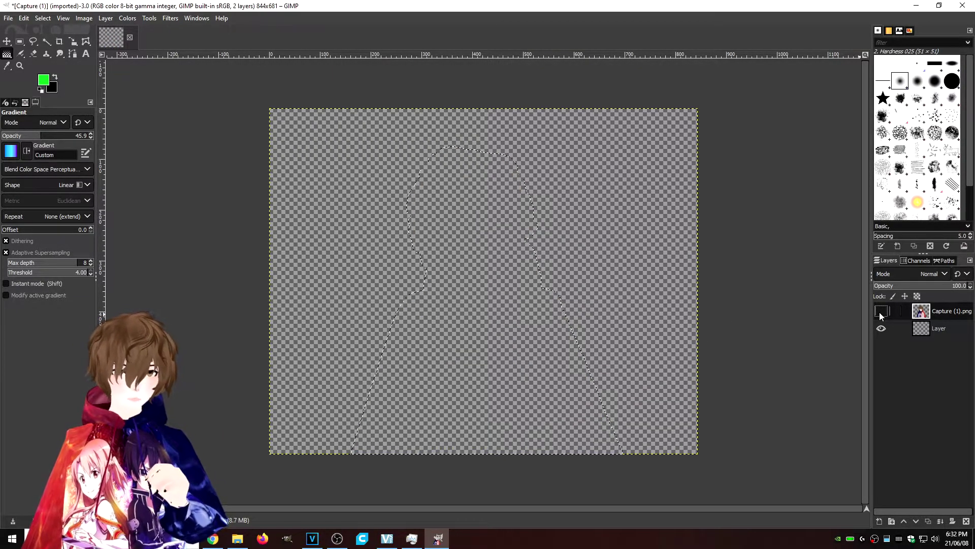
pyautogui.click(930, 328)
pyautogui.click(942, 330)
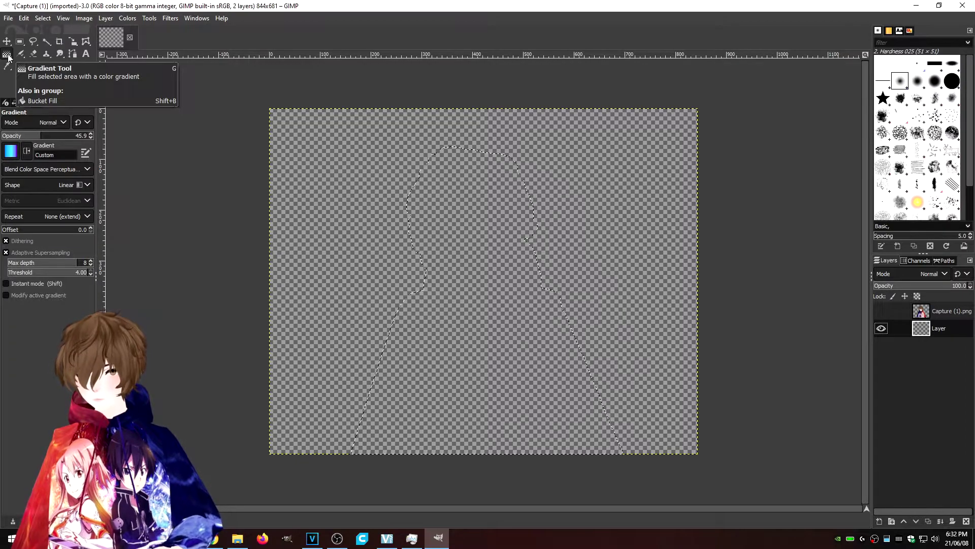
pyautogui.hotkey('shift', 'b')
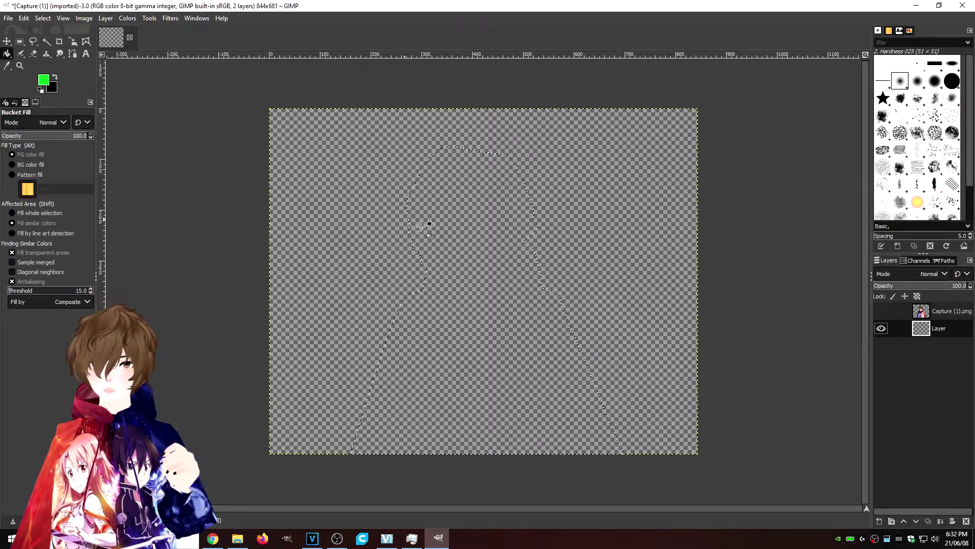
pyautogui.click(491, 262)
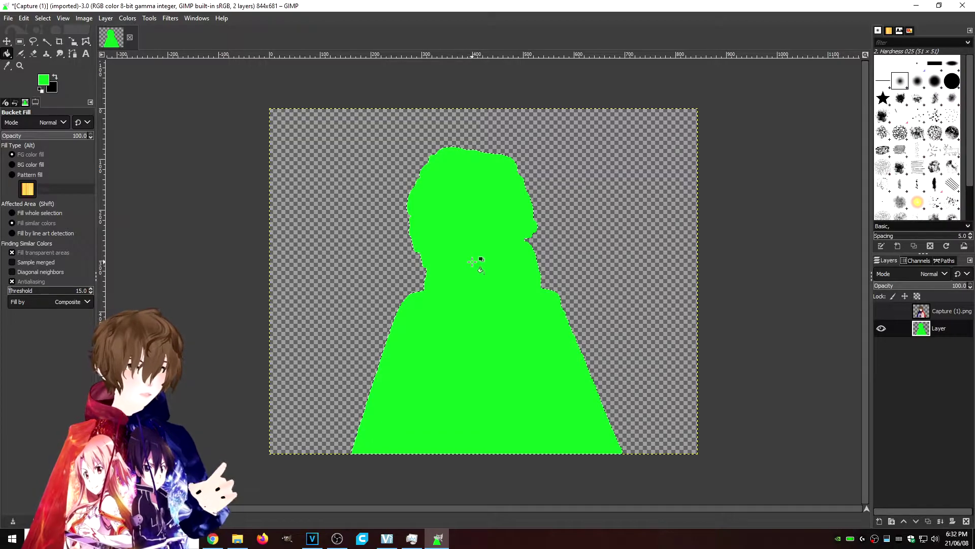
# - Clear the selection around the green silhouette, keeping the current foreground color
pyautogui.click(44, 80)
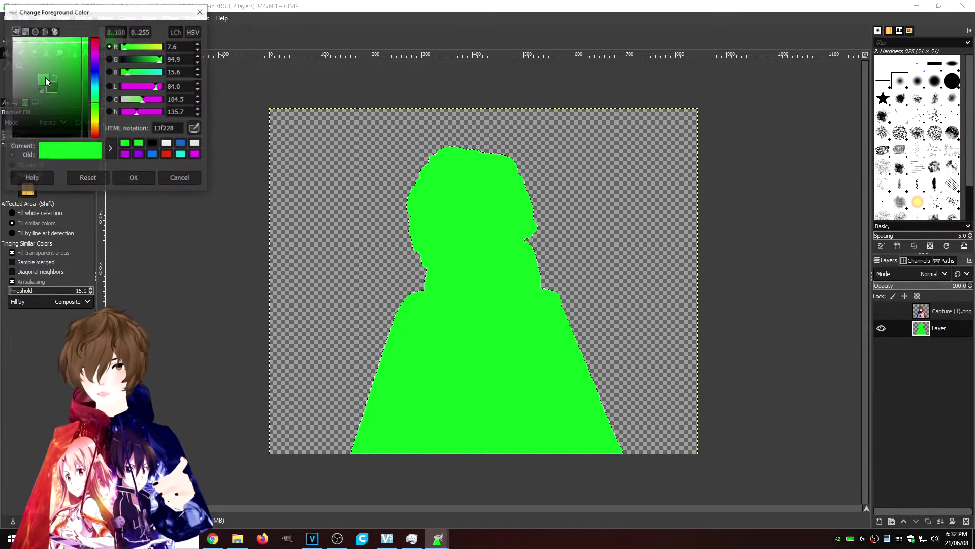
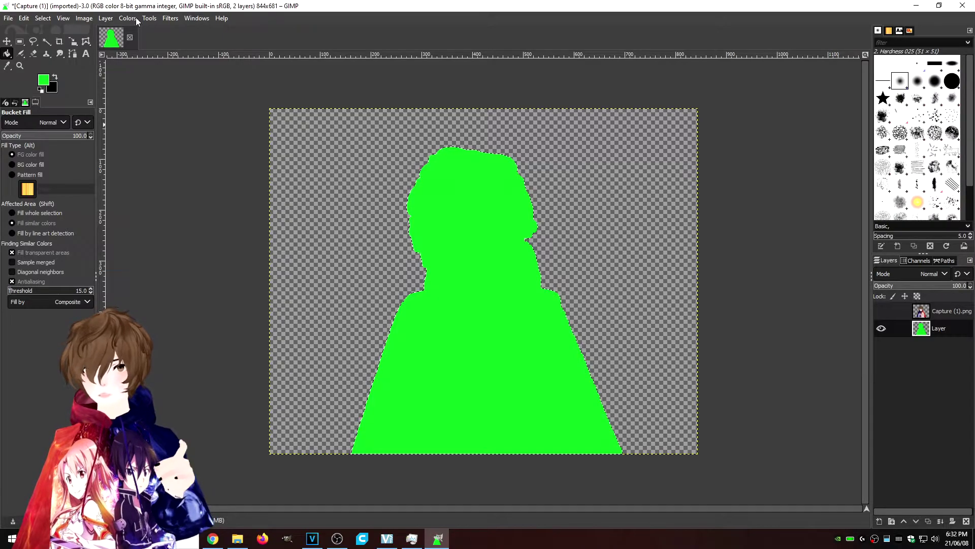
pyautogui.click(43, 19)
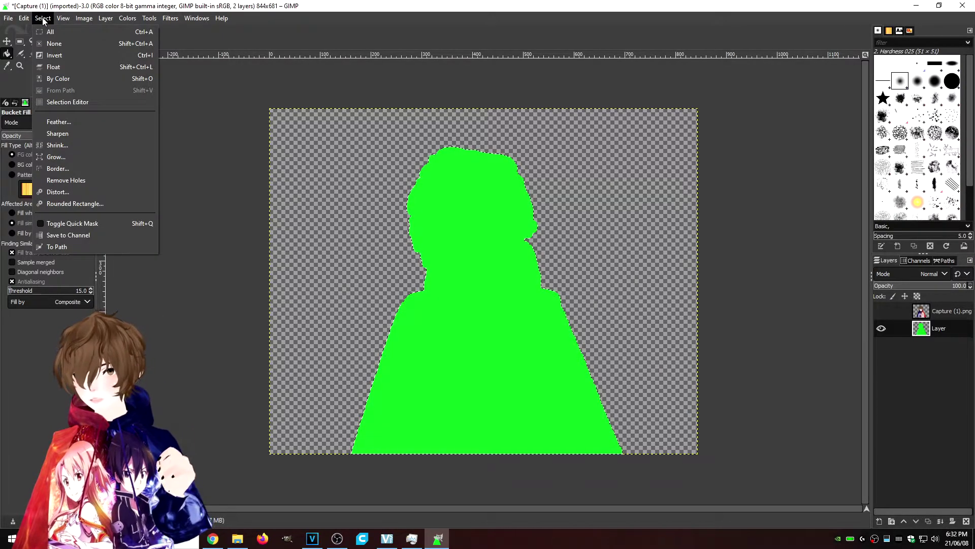
pyautogui.click(54, 44)
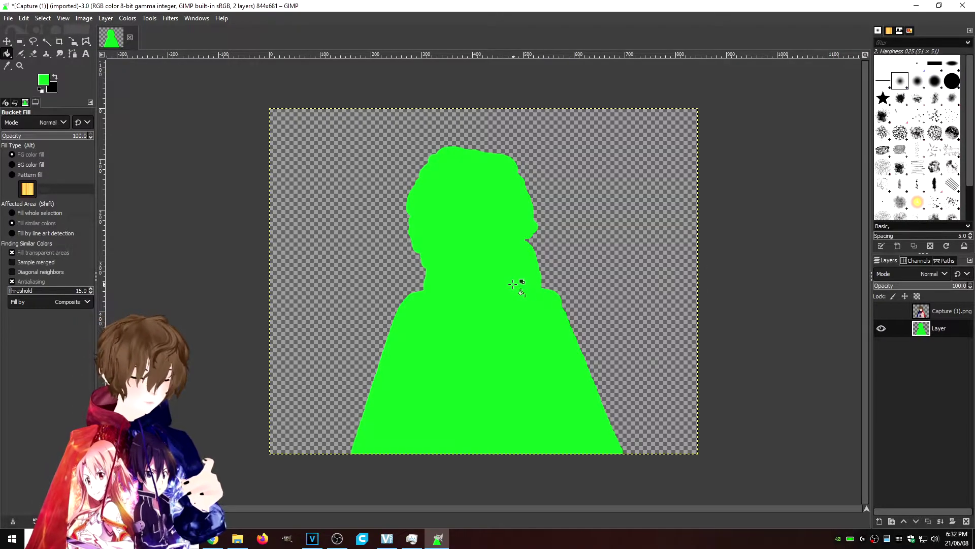
# - Apply a Gaussian Blur of 10.50 in X and Y to the green silhouette layer and show the Capture (1).png layer again
pyautogui.rightClick(484, 278)
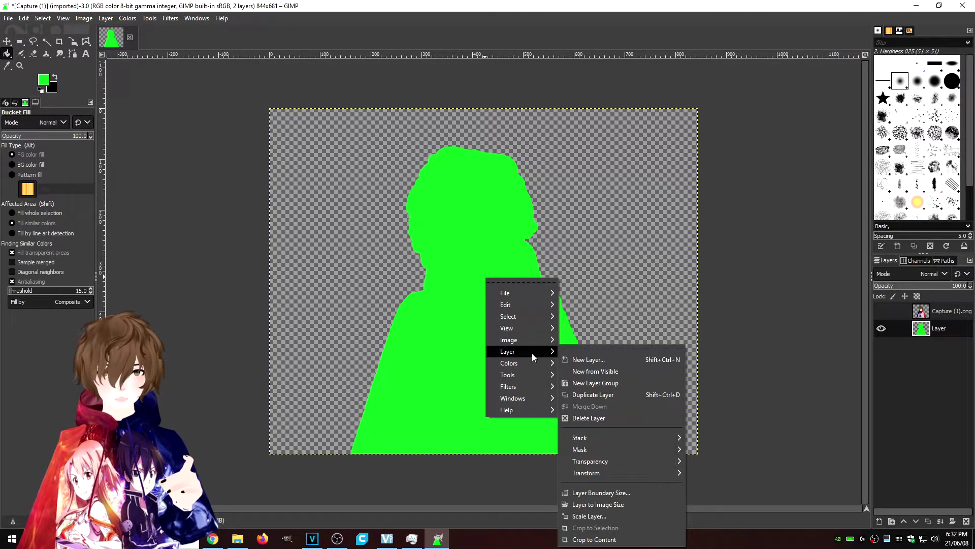
pyautogui.moveTo(527, 389)
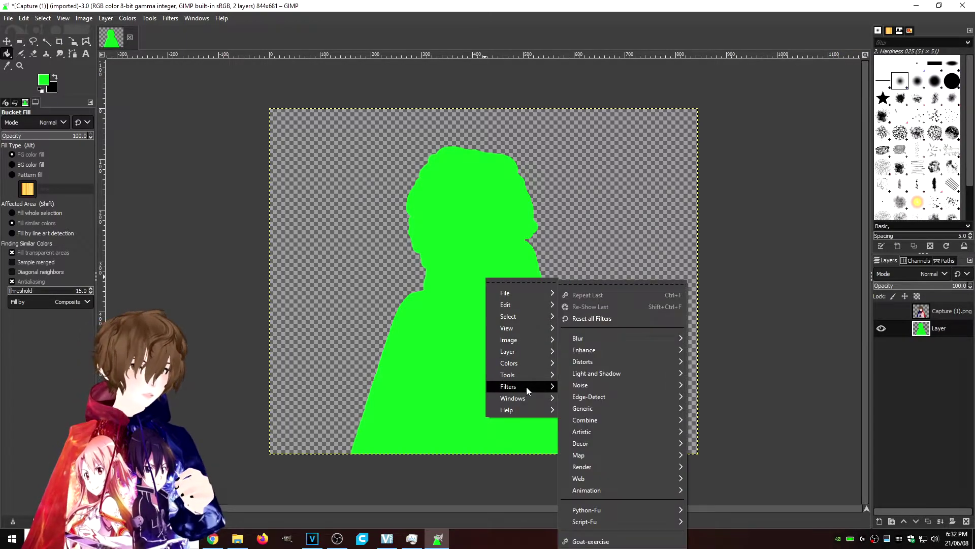
pyautogui.moveTo(608, 340)
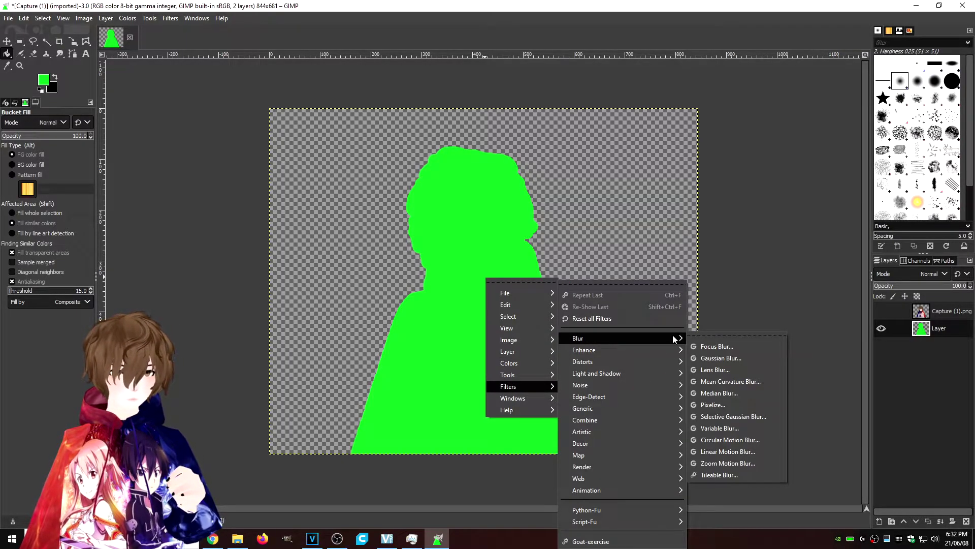
pyautogui.click(720, 358)
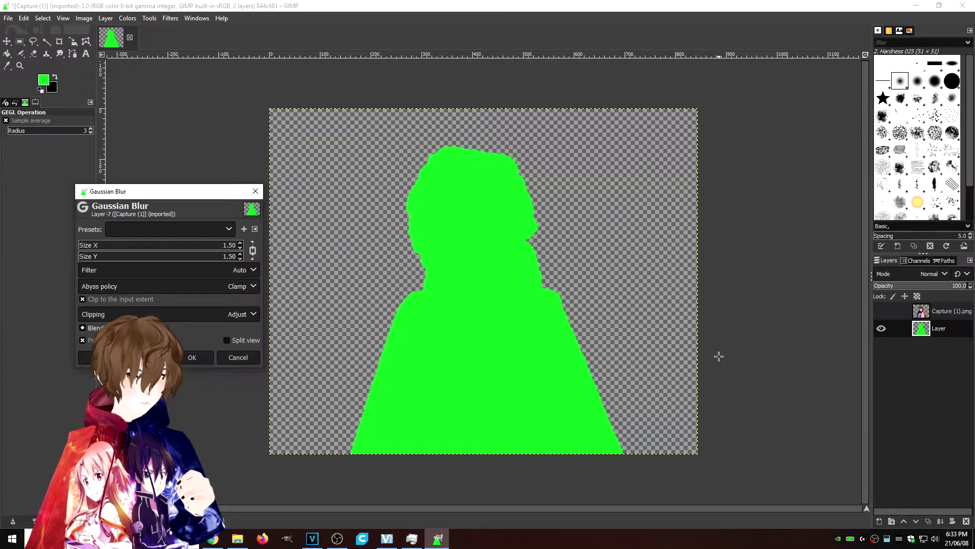
pyautogui.moveTo(207, 191); pyautogui.dragTo(772, 126)
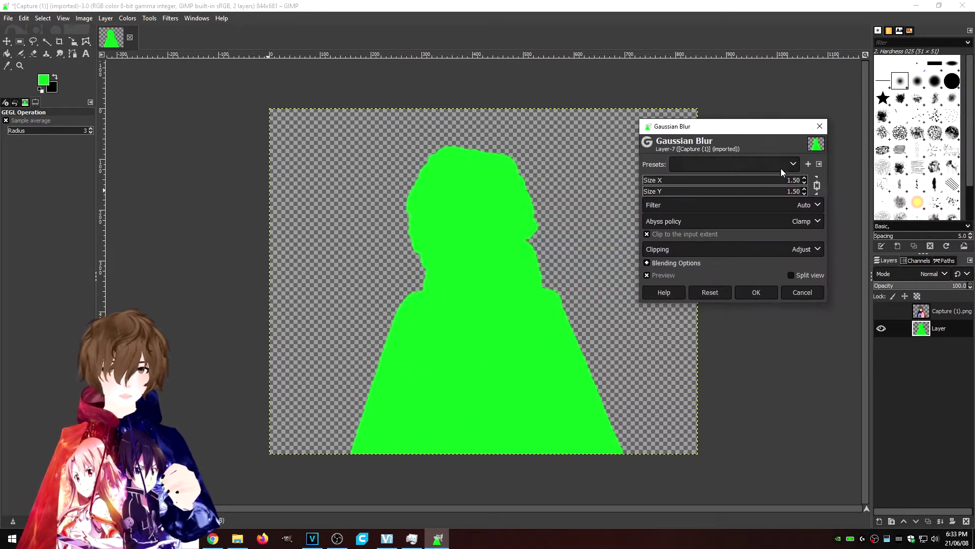
pyautogui.click(805, 179)
pyautogui.click(805, 178)
pyautogui.click(805, 179)
pyautogui.click(805, 179)
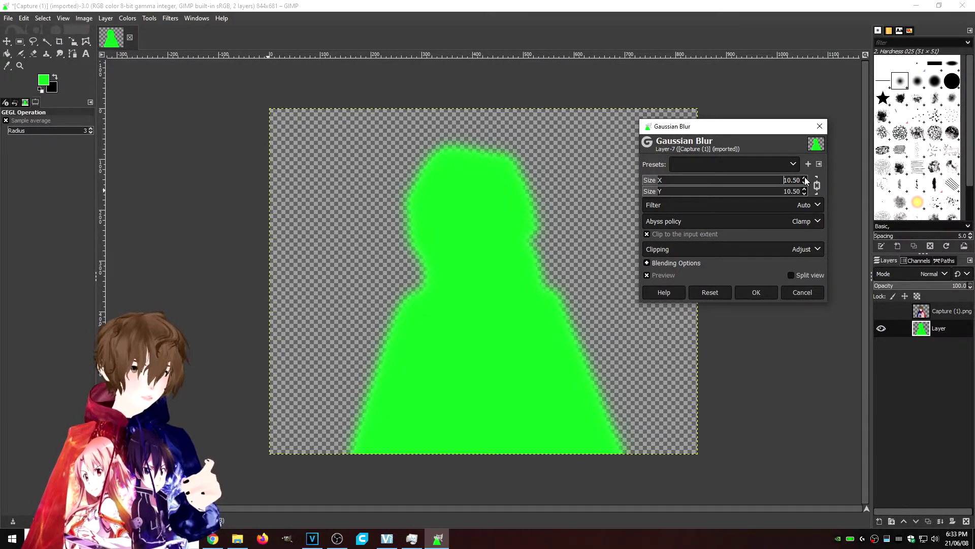
pyautogui.click(881, 311)
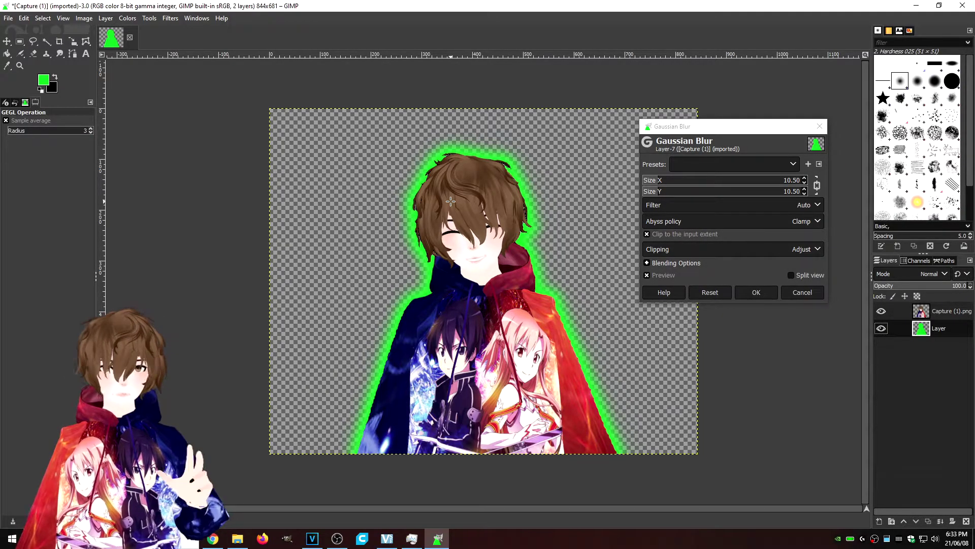
pyautogui.click(766, 295)
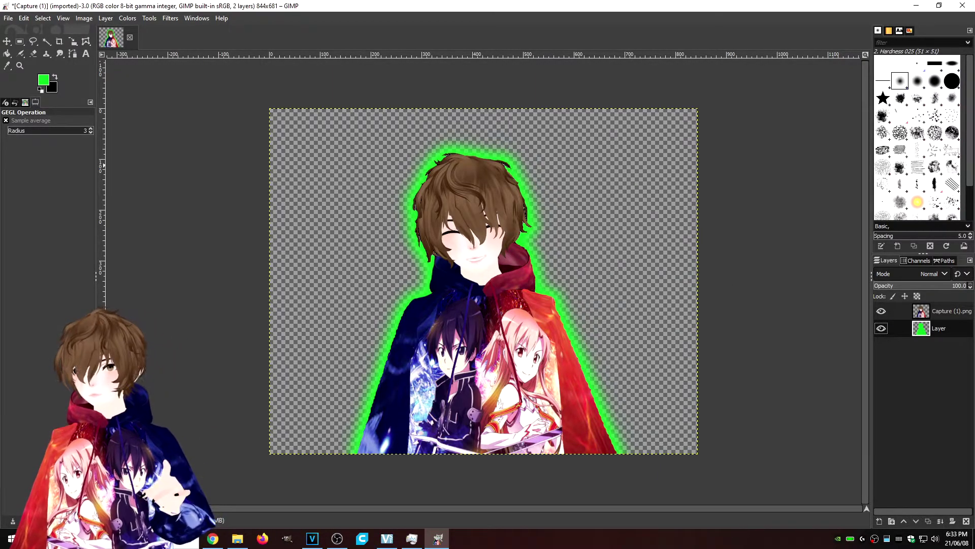
# - Export the glowing avatar as Capture (1).png to the Downloads folder, replacing the existing file and using the default PNG options
pyautogui.click(9, 18)
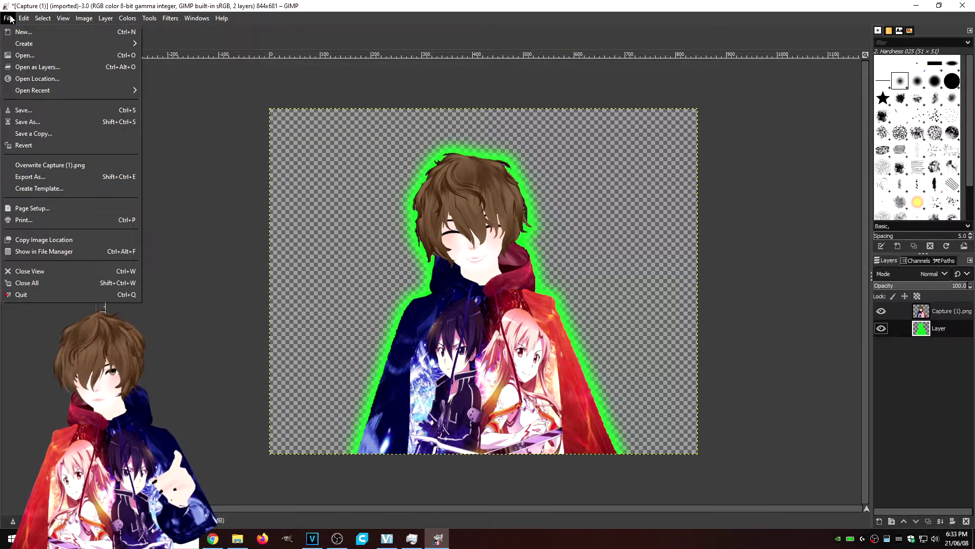
pyautogui.click(84, 178)
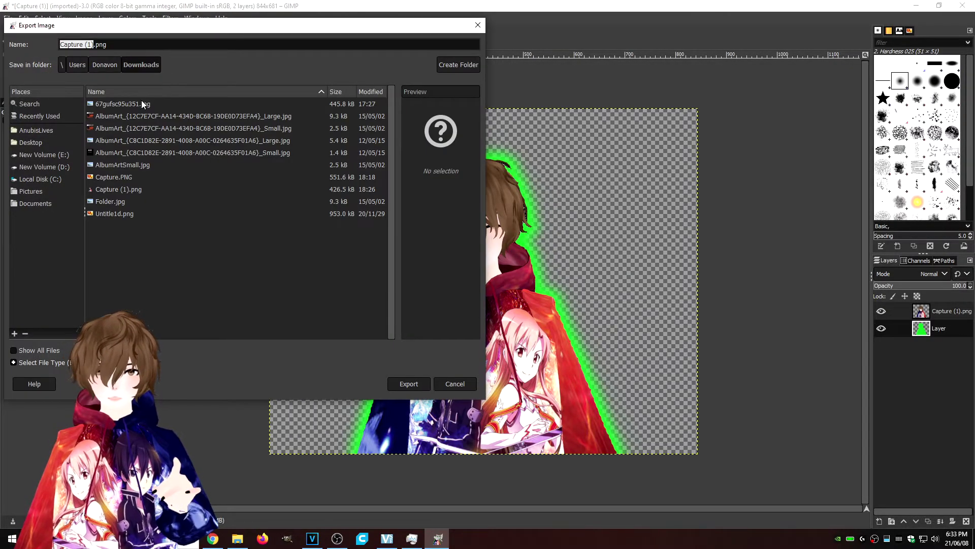
pyautogui.moveTo(202, 27); pyautogui.dragTo(511, 38)
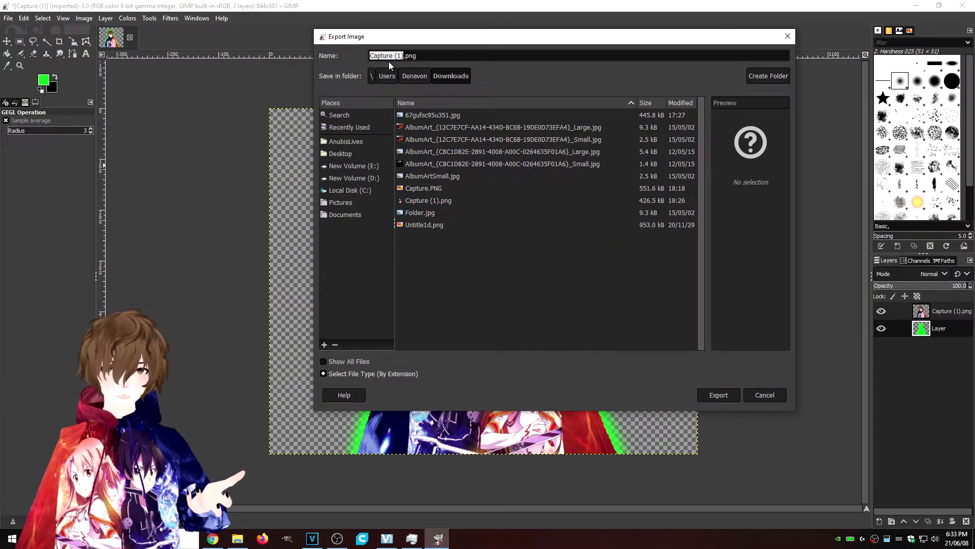
pyautogui.click(717, 394)
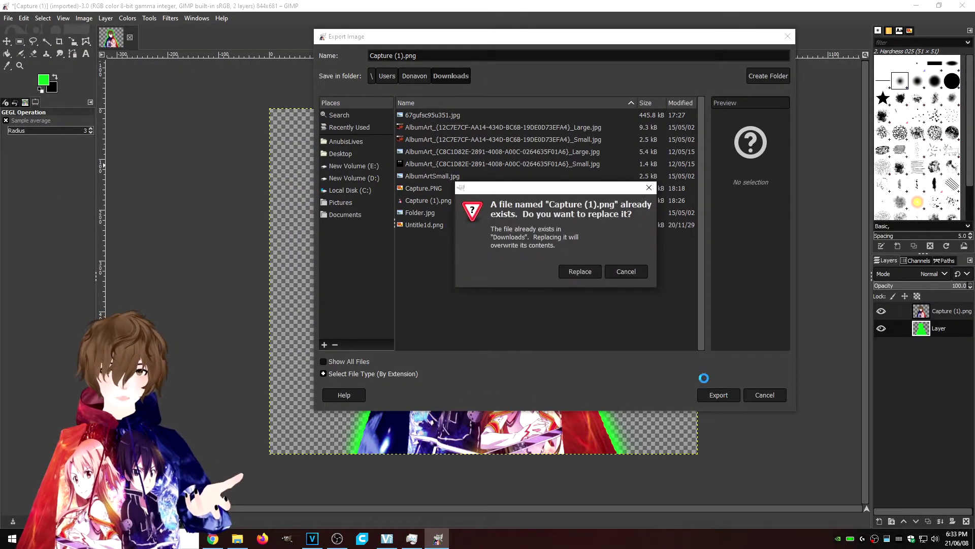
pyautogui.click(583, 272)
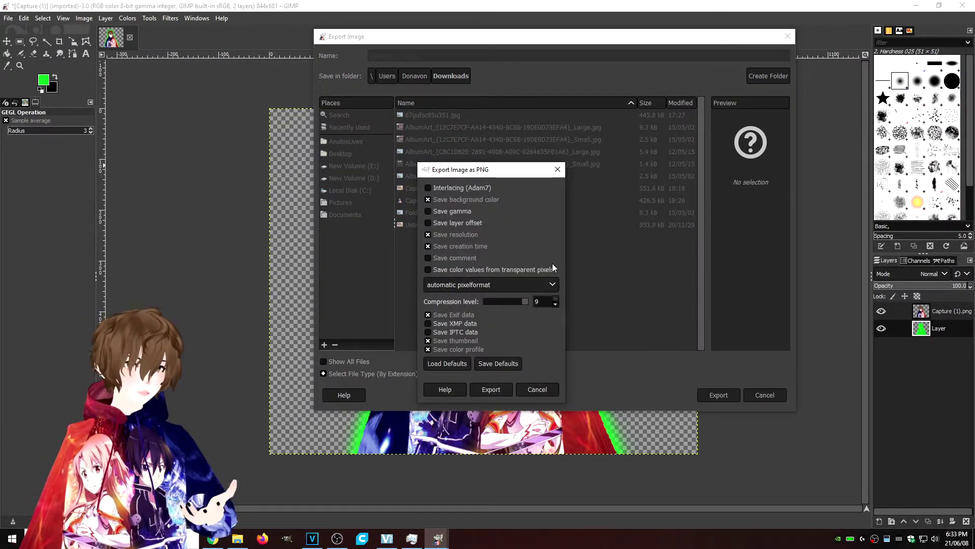
pyautogui.click(491, 390)
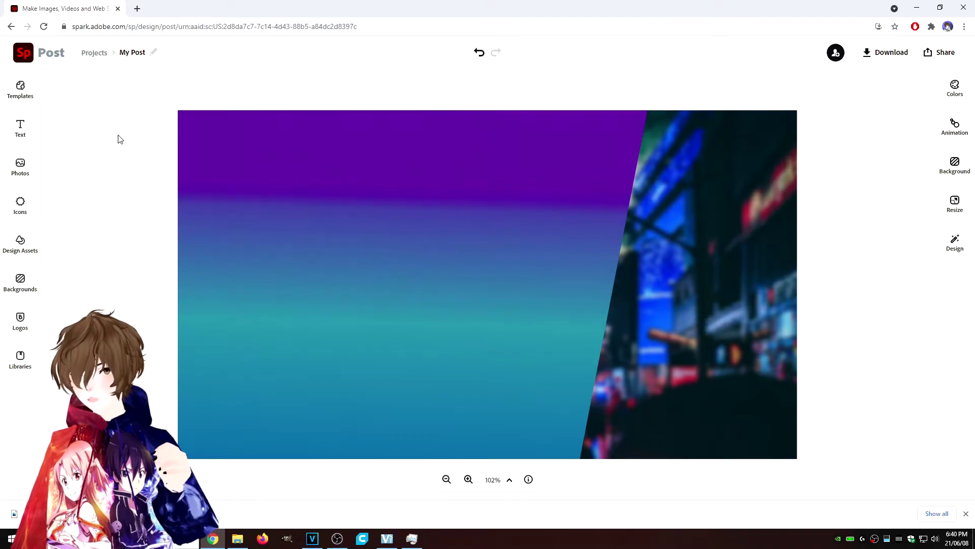
# - In Adobe Spark, upload the photo Capture (1) from the Downloads folder into the thumbnail
pyautogui.click(21, 166)
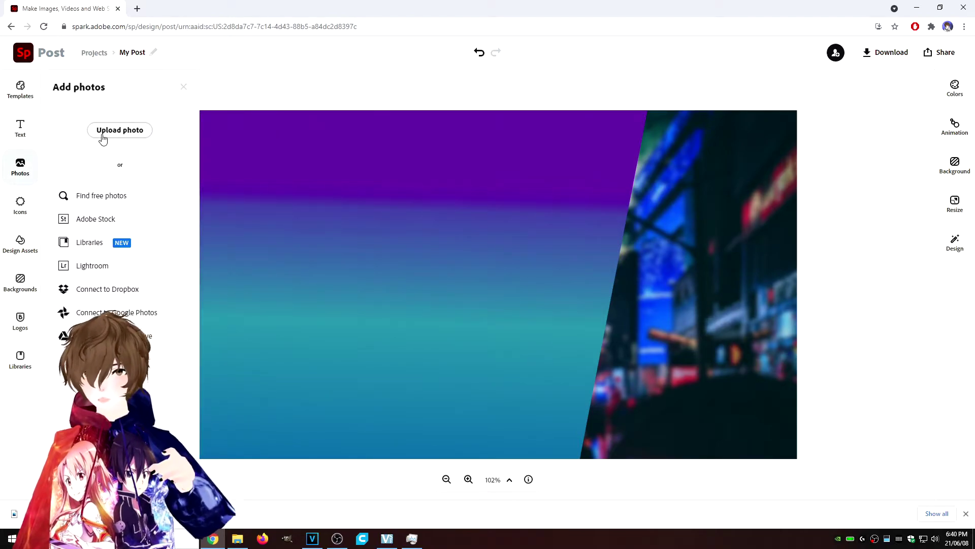
pyautogui.click(110, 133)
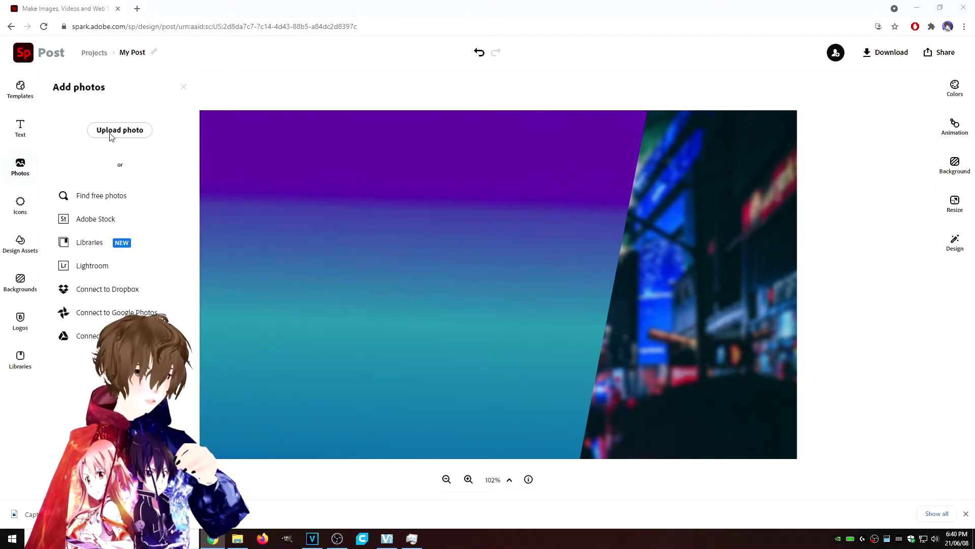
pyautogui.click(112, 91)
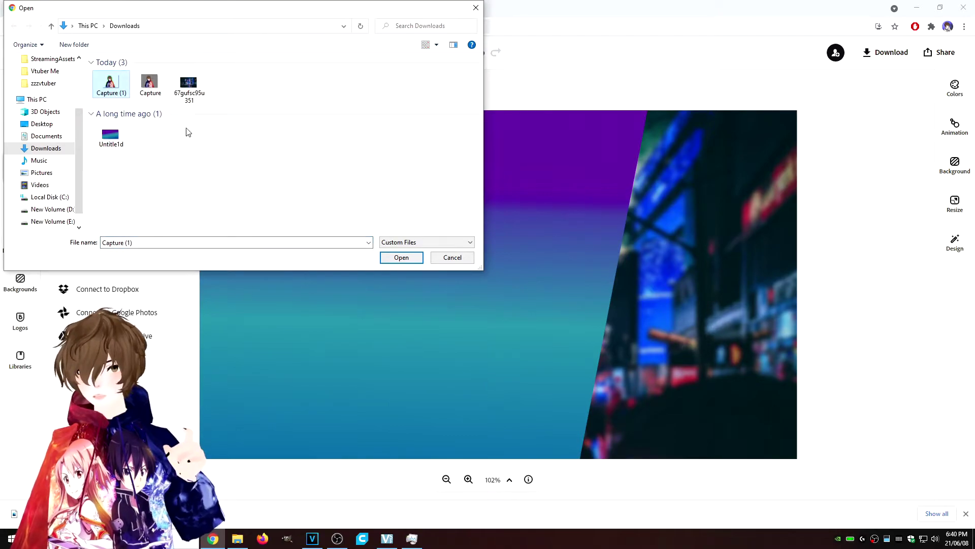
pyautogui.click(398, 258)
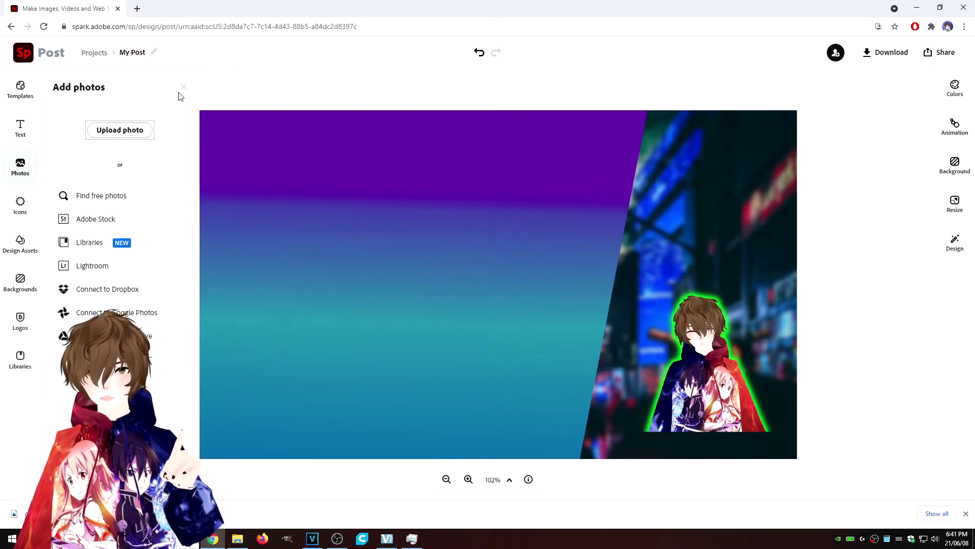
pyautogui.click(183, 88)
# - Enlarge the avatar cutout to roughly the full canvas height and place it over the edge between the gradient panel and the city background
pyautogui.click(692, 367)
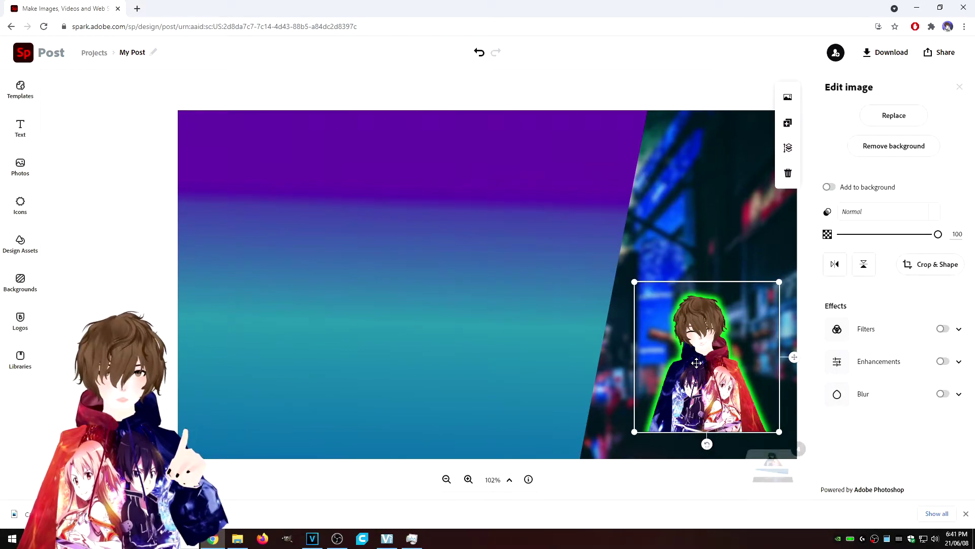
pyautogui.moveTo(633, 283); pyautogui.dragTo(472, 39)
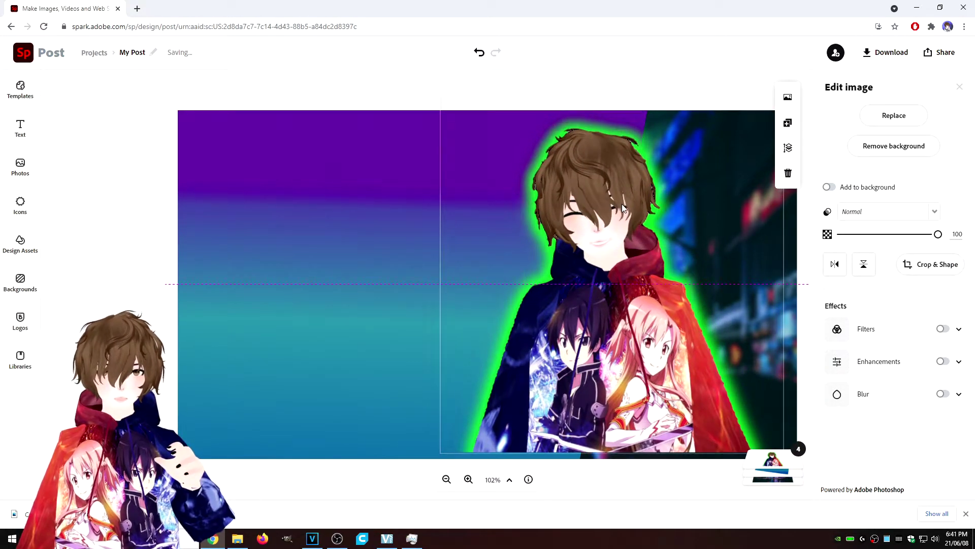
pyautogui.moveTo(439, 114); pyautogui.dragTo(424, 101)
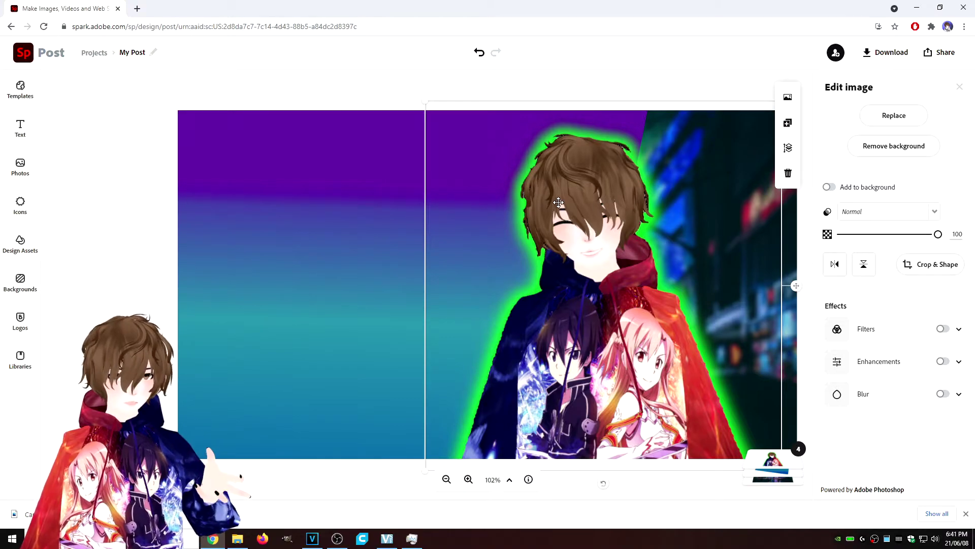
pyautogui.moveTo(688, 180); pyautogui.dragTo(687, 151)
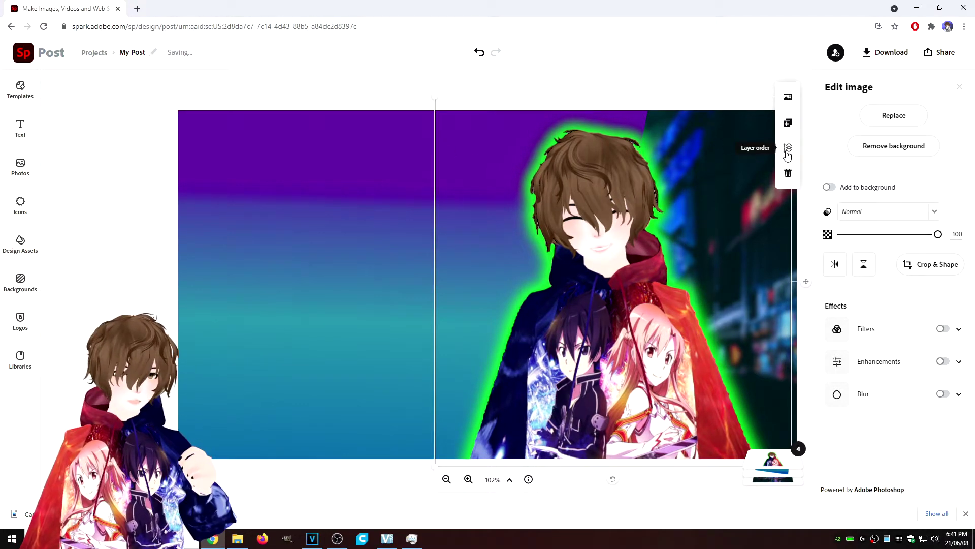
# - Try sending the avatar one layer backward and bringing it forward again, and deselect it
pyautogui.click(788, 151)
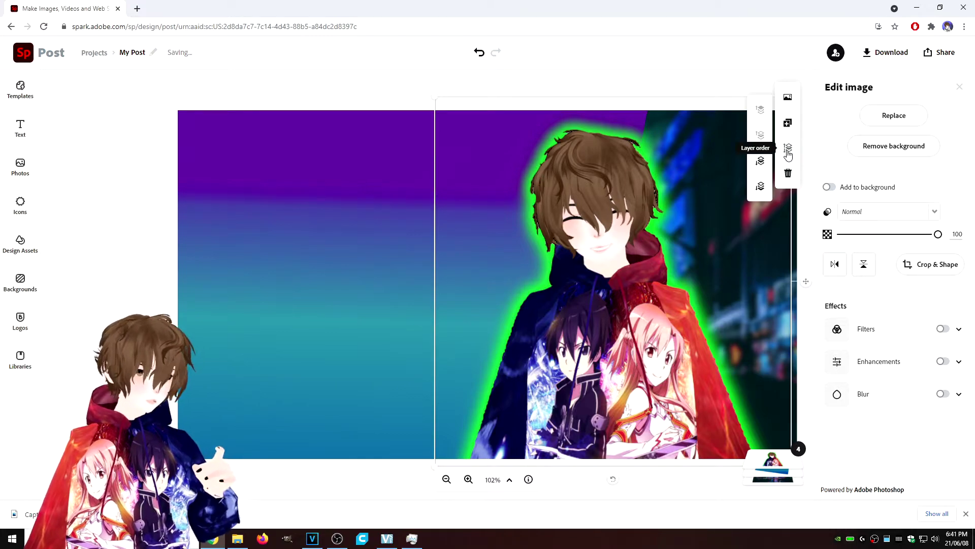
pyautogui.click(762, 162)
pyautogui.click(760, 136)
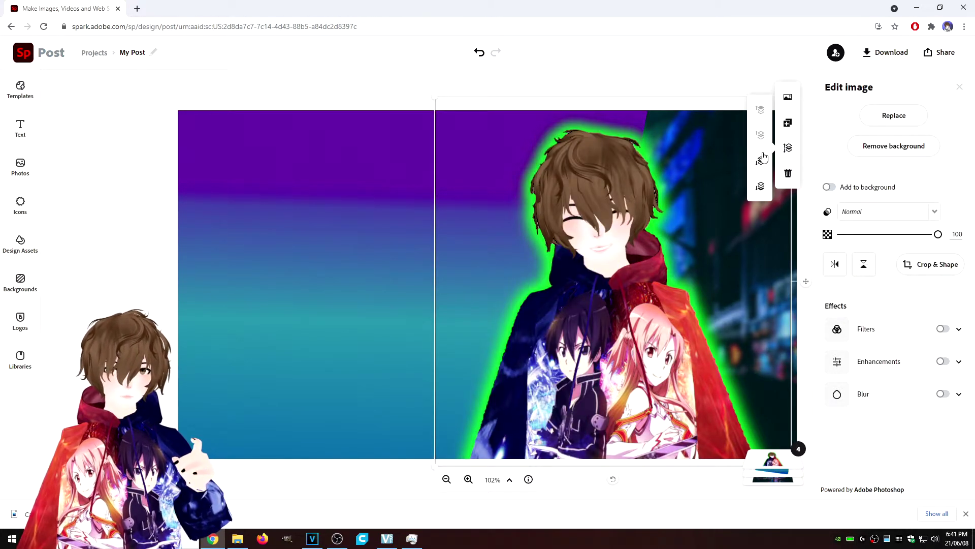
pyautogui.click(762, 162)
pyautogui.click(761, 140)
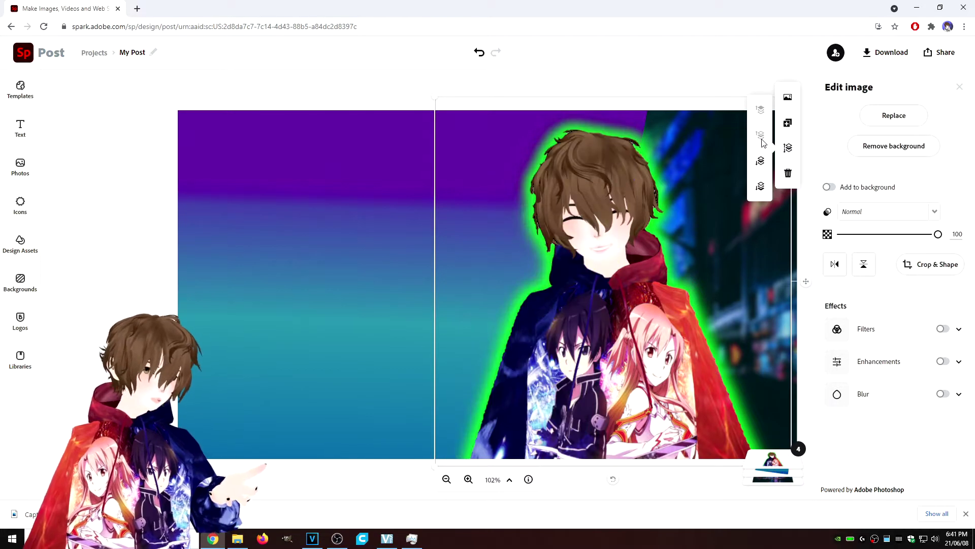
pyautogui.click(618, 90)
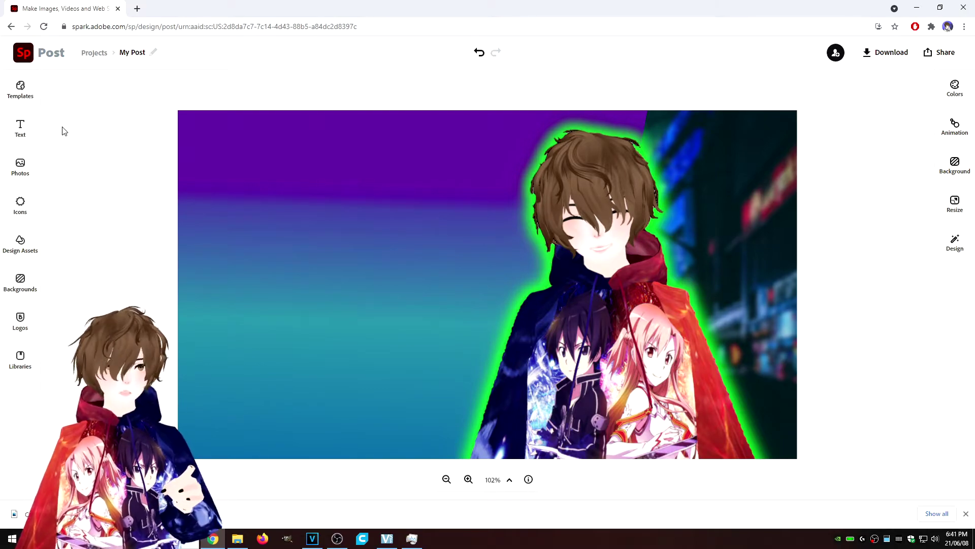
# - Insert the text template "Everything will be okay" and move it to the upper part of the gradient panel
pyautogui.click(26, 131)
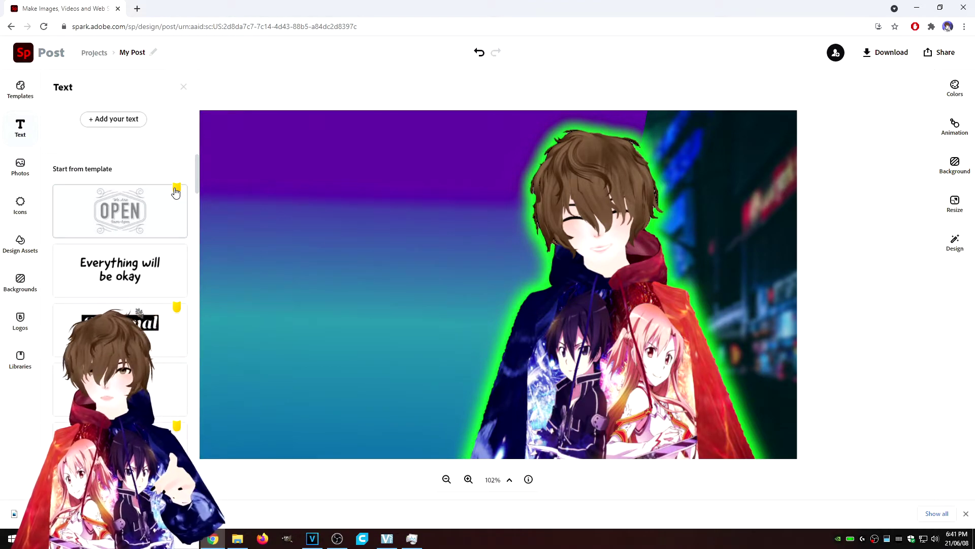
pyautogui.scroll(-1, 147, 274)
pyautogui.scroll(-3, 148, 274)
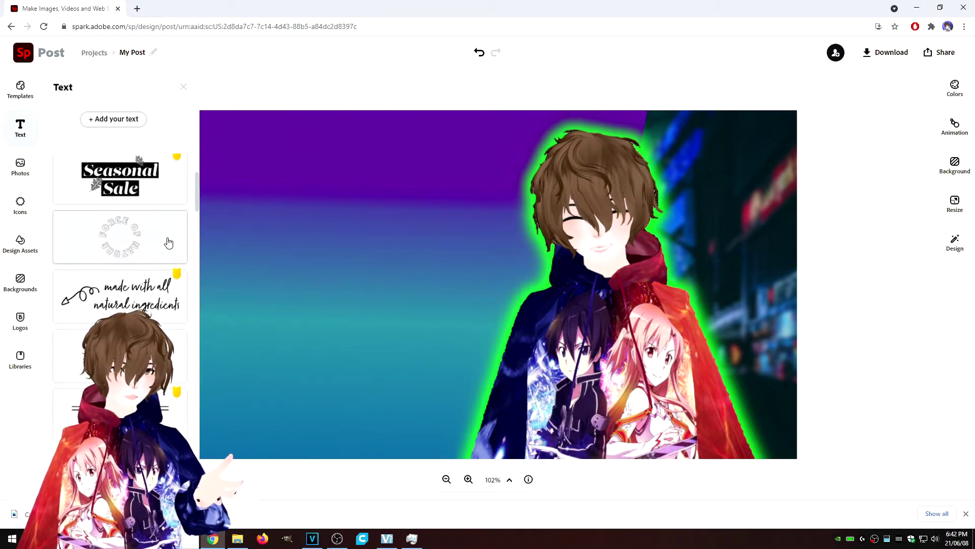
pyautogui.scroll(3, 110, 266)
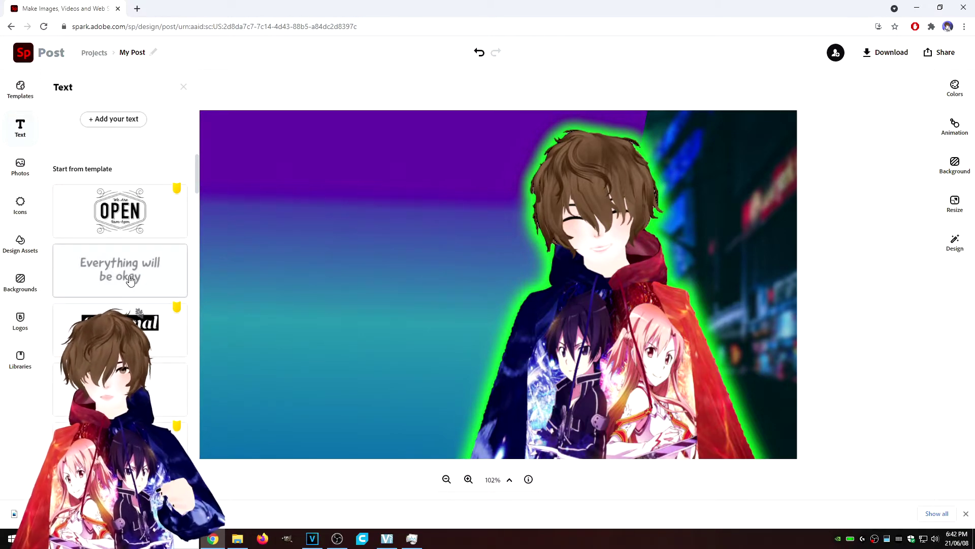
pyautogui.click(131, 280)
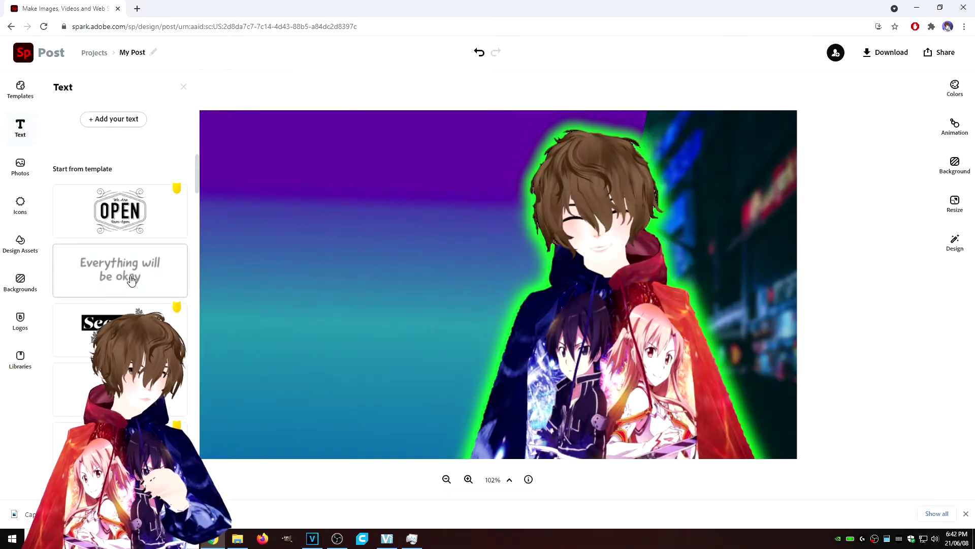
pyautogui.click(183, 87)
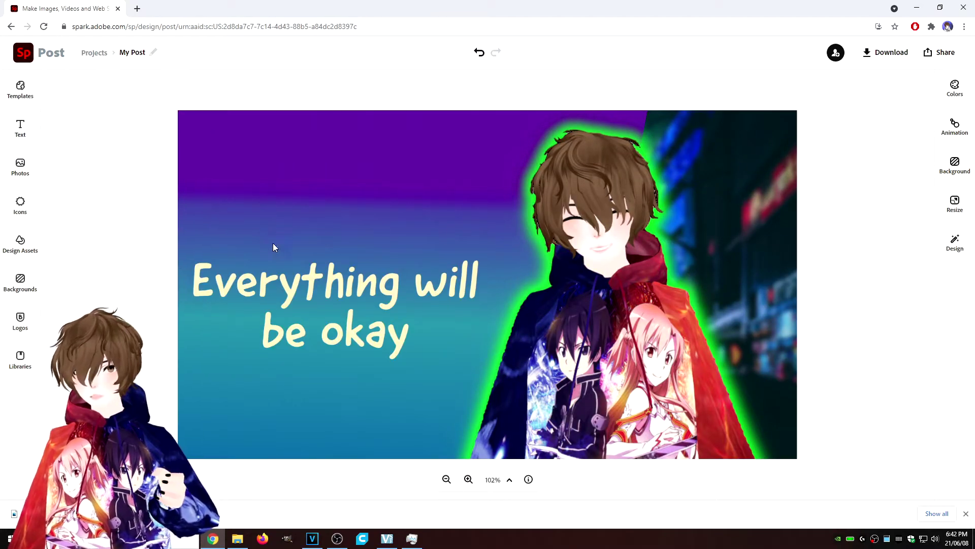
pyautogui.click(299, 287)
pyautogui.moveTo(321, 289); pyautogui.dragTo(333, 175)
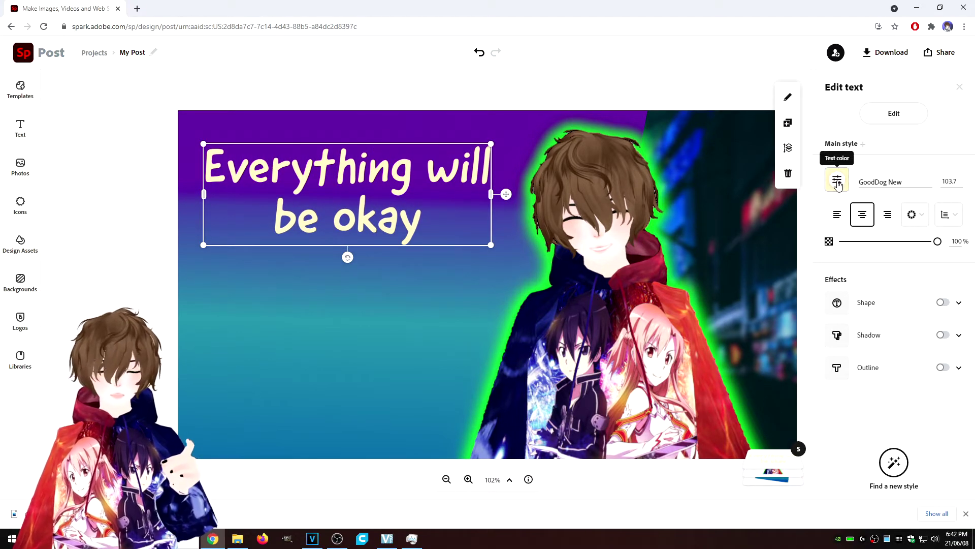
# - Set the heading's text color to a custom bright lime green, #B7E90B
pyautogui.click(838, 183)
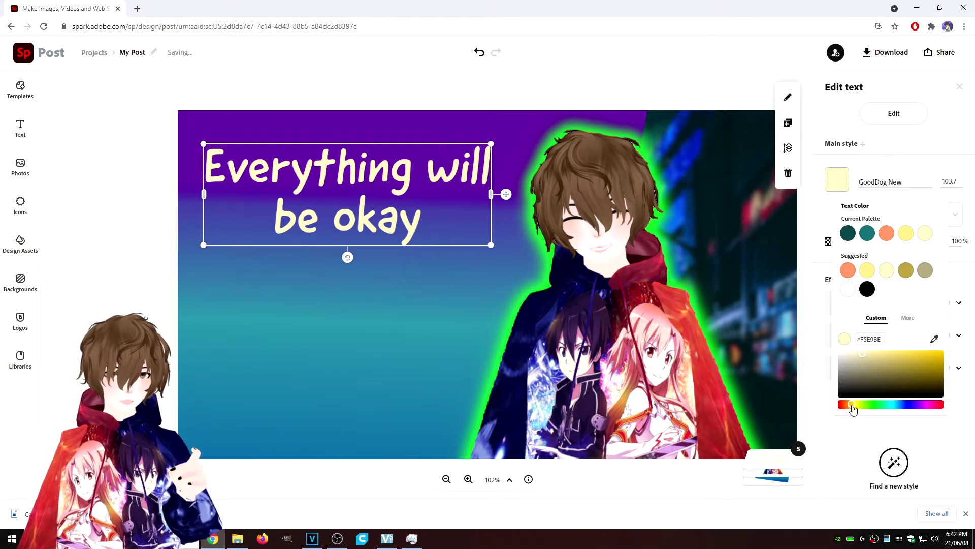
pyautogui.moveTo(855, 405); pyautogui.dragTo(858, 405)
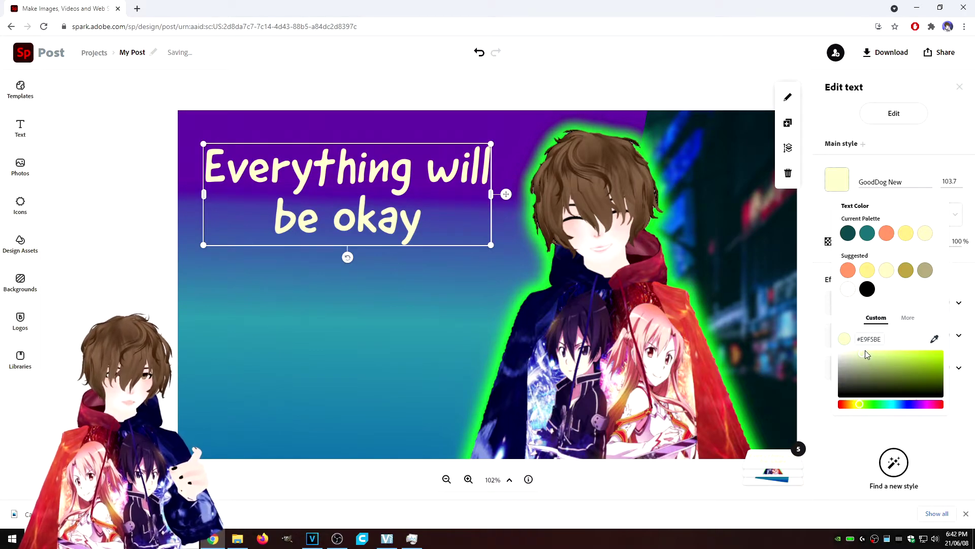
pyautogui.moveTo(865, 356)
pyautogui.mouseDown()
pyautogui.moveTo(947, 360)
pyautogui.moveTo(935, 355)
pyautogui.mouseUp()
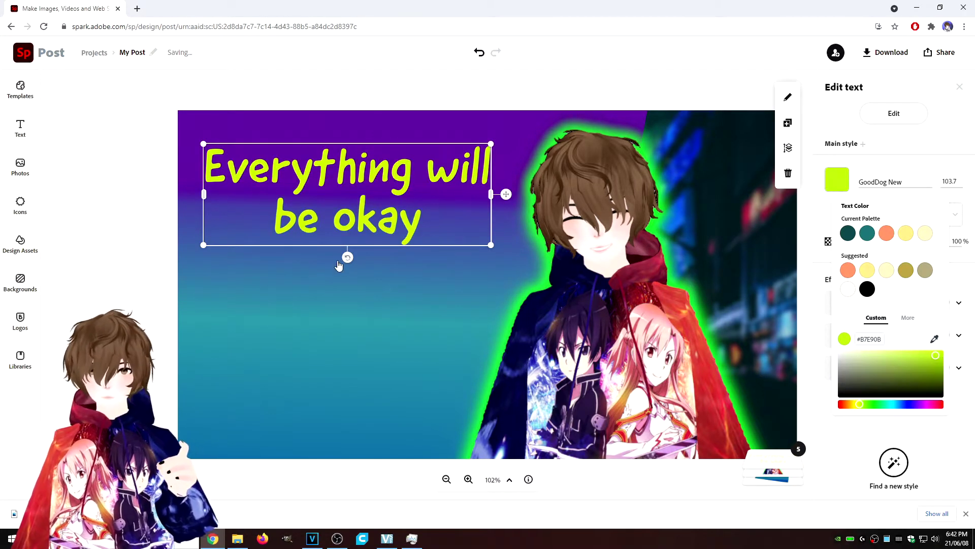
# - Tilt the heading slightly counterclockwise and enlarge it to size 135.4, positioned against the canvas's left edge
pyautogui.moveTo(352, 257); pyautogui.dragTo(359, 262)
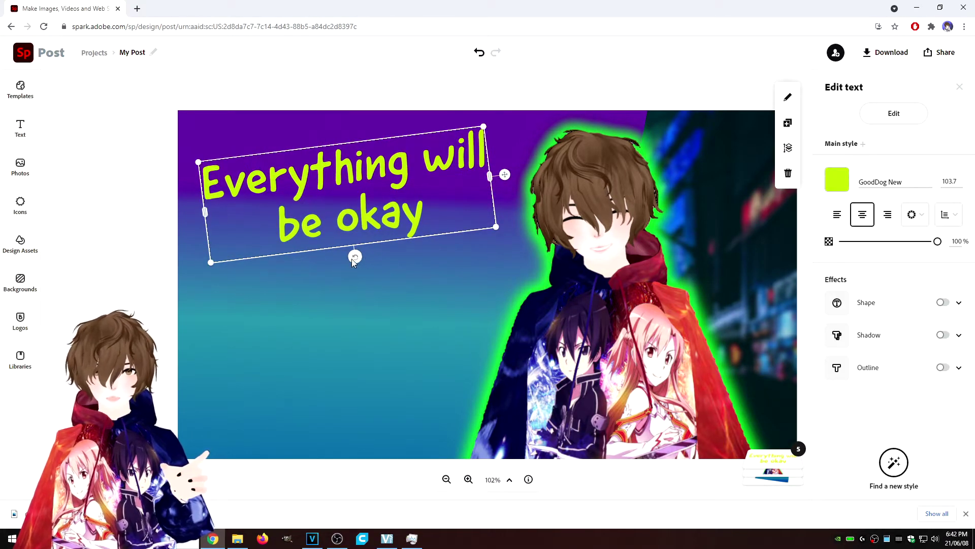
pyautogui.moveTo(495, 227); pyautogui.dragTo(587, 248)
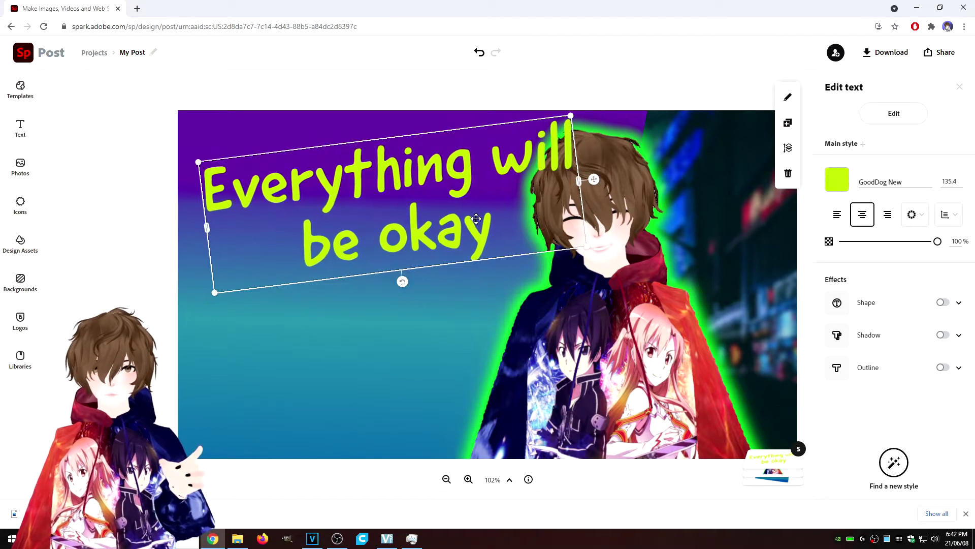
pyautogui.hotkey('shift', 'Left')
pyautogui.hotkey('shift', 'Left')
pyautogui.hotkey('shift', 'Left')
pyautogui.hotkey('shift', 'Left')
pyautogui.hotkey('shift', 'Left')
pyautogui.hotkey('shift', 'Left')
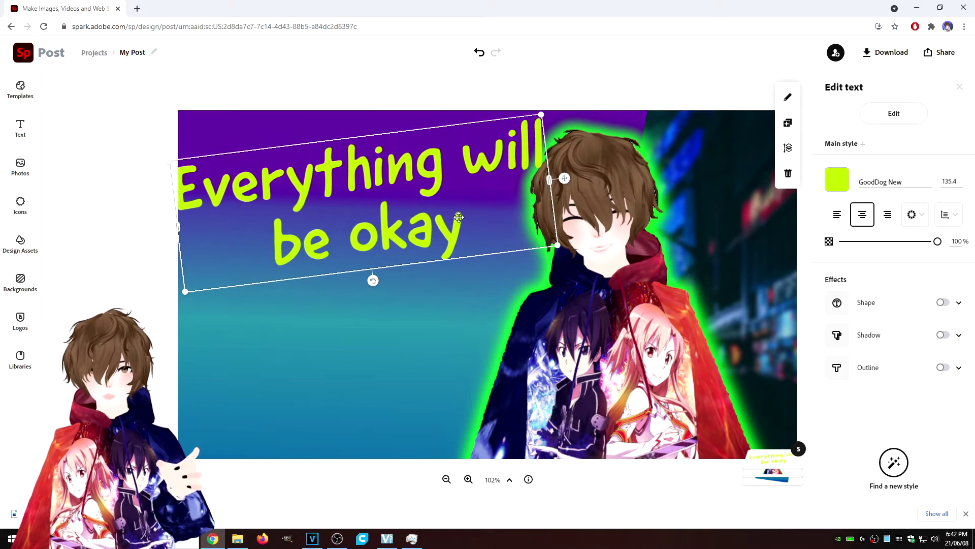
# - Replace the heading's wording with "Upgrade your thumbnail"
pyautogui.doubleClick(459, 219)
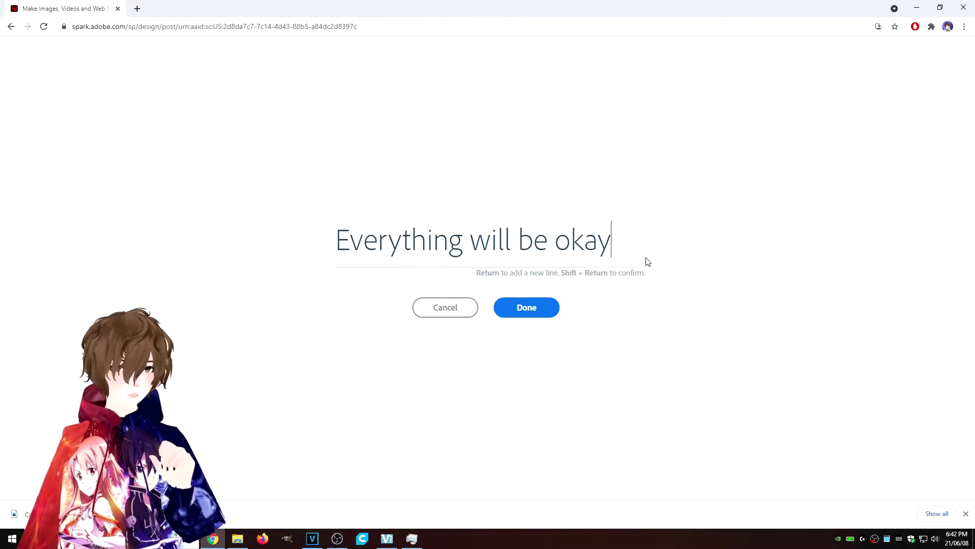
pyautogui.moveTo(642, 259); pyautogui.dragTo(294, 251)
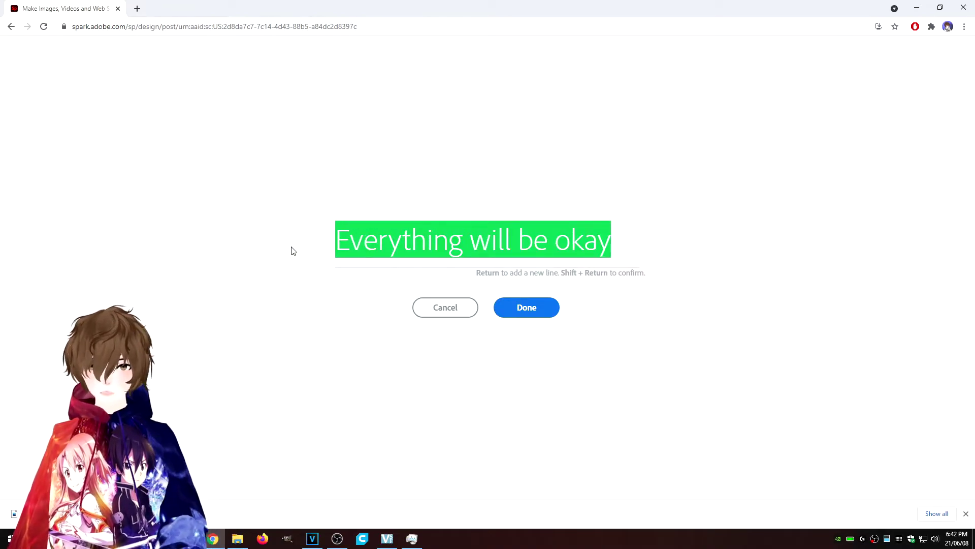
pyautogui.write('Upd')
pyautogui.press('BackSpace')
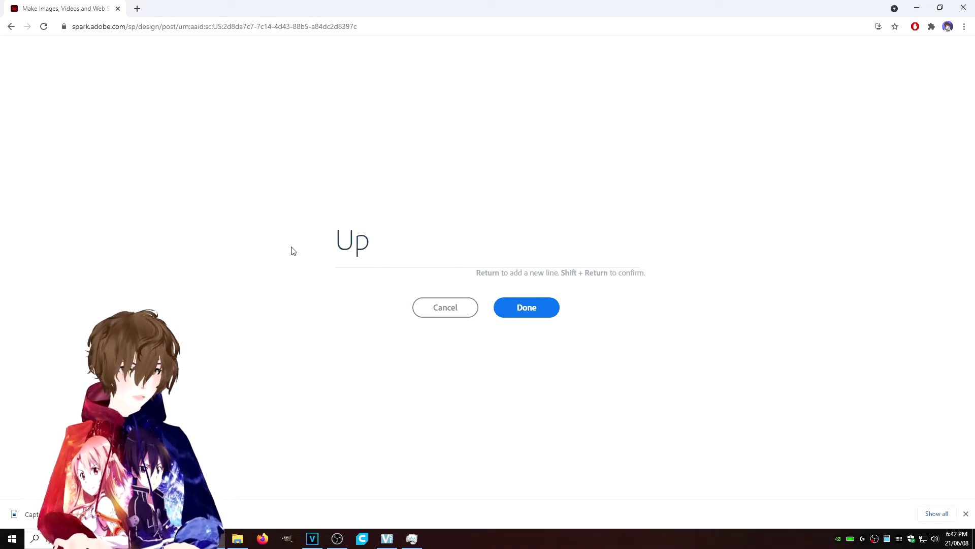
pyautogui.write('gra')
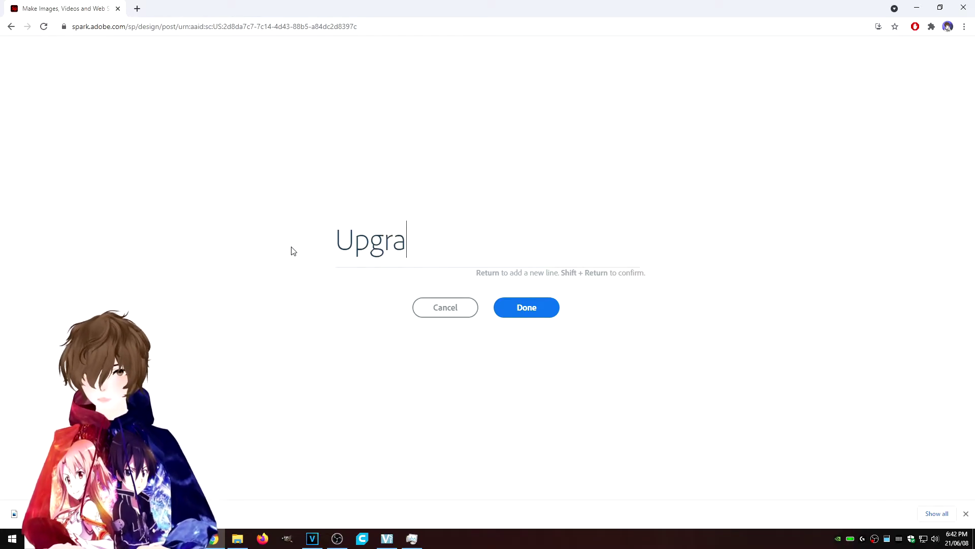
pyautogui.write('de your')
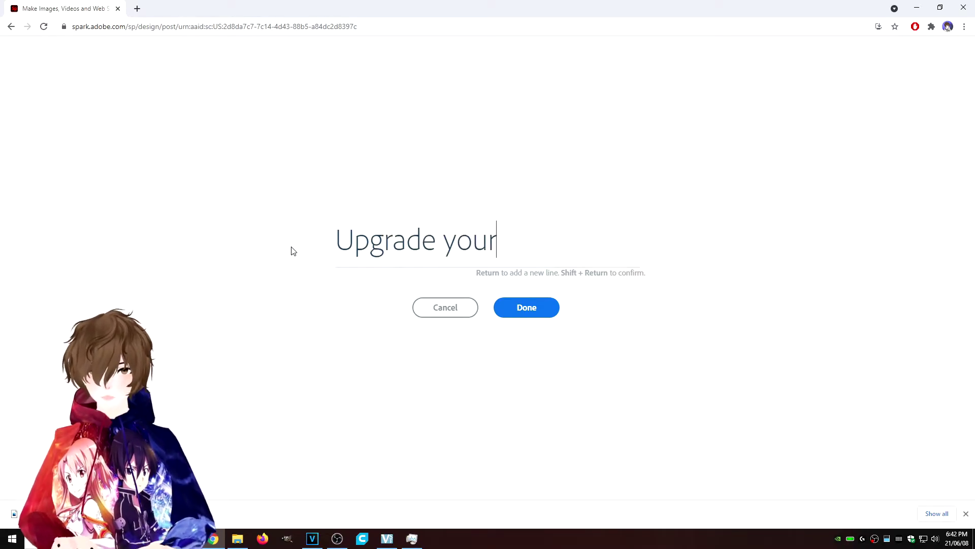
pyautogui.write(' thumbnail')
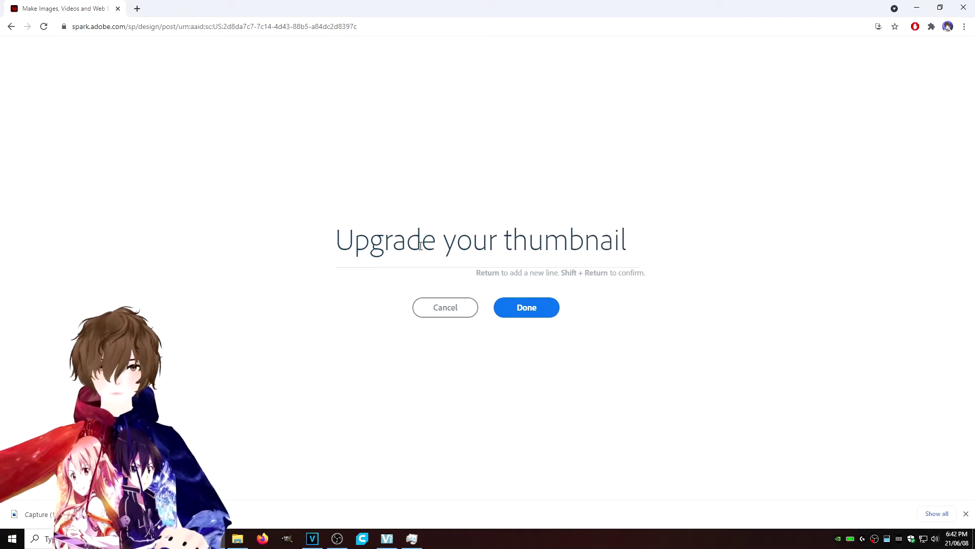
pyautogui.click(524, 311)
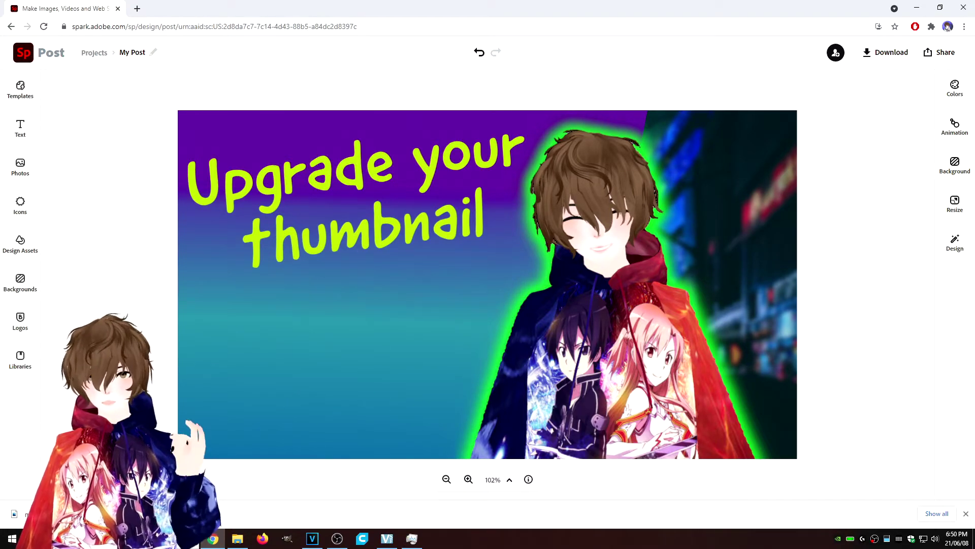
# - Upload the photo old from the Downloads folder into the thumbnail
pyautogui.click(24, 170)
pyautogui.click(118, 136)
pyautogui.click(149, 84)
pyautogui.click(397, 258)
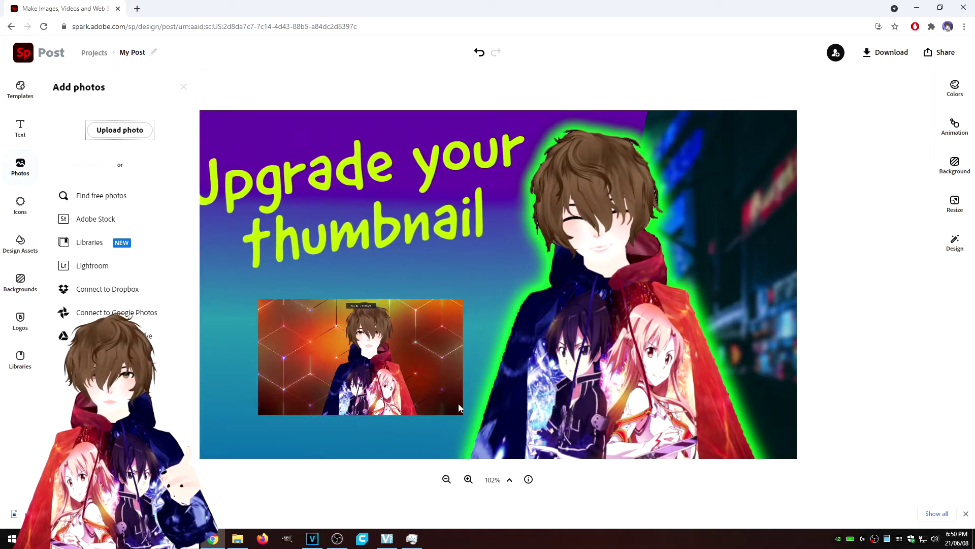
# - Shrink the old thumbnail photo to about a quarter of the canvas width and move it up under the heading
pyautogui.click(429, 383)
pyautogui.moveTo(463, 415); pyautogui.dragTo(405, 382)
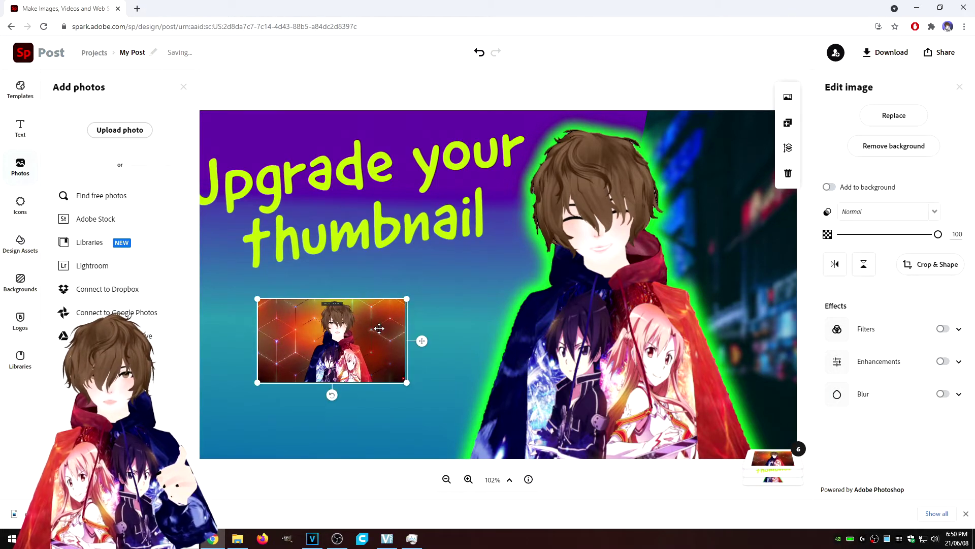
pyautogui.moveTo(386, 321); pyautogui.dragTo(381, 279)
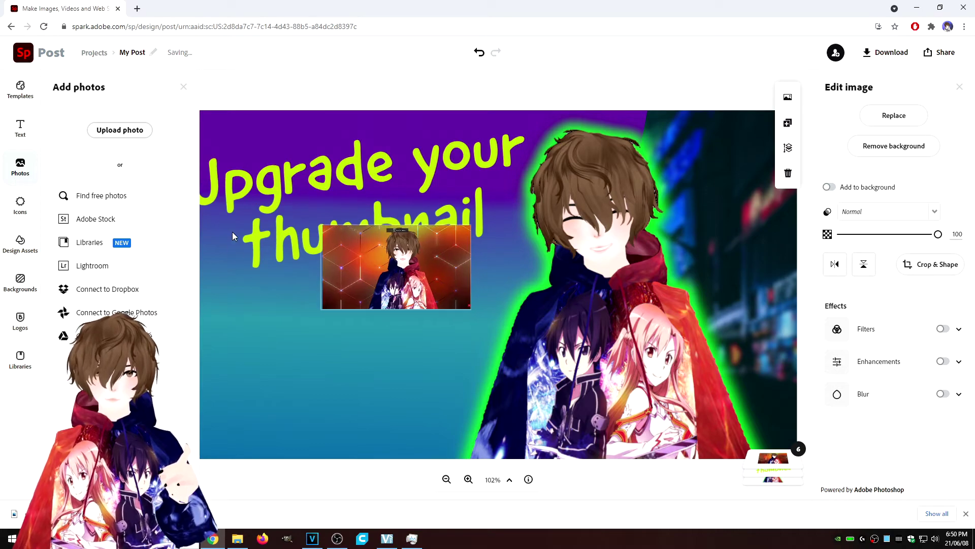
# - Send the old thumbnail photo one layer down behind the heading and tilt it slightly clockwise
pyautogui.click(788, 148)
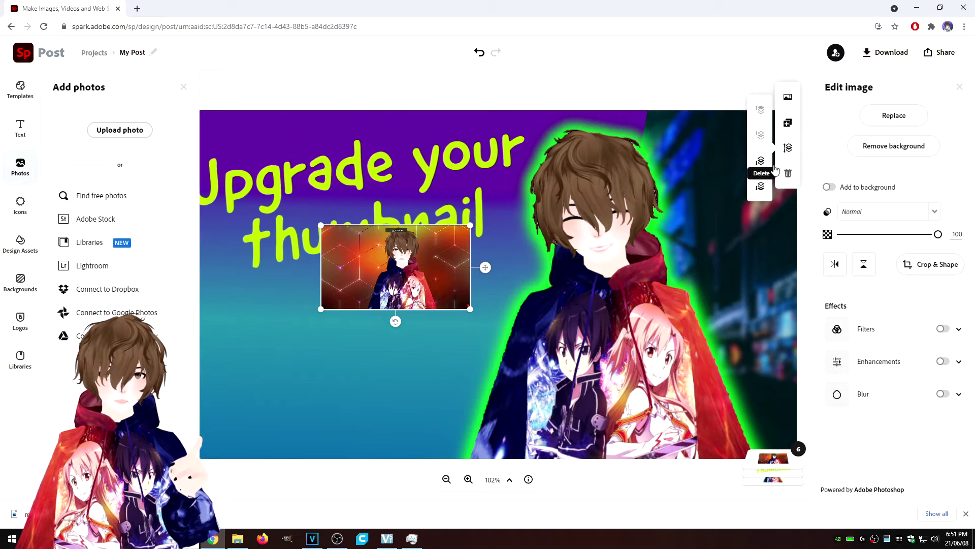
pyautogui.click(762, 162)
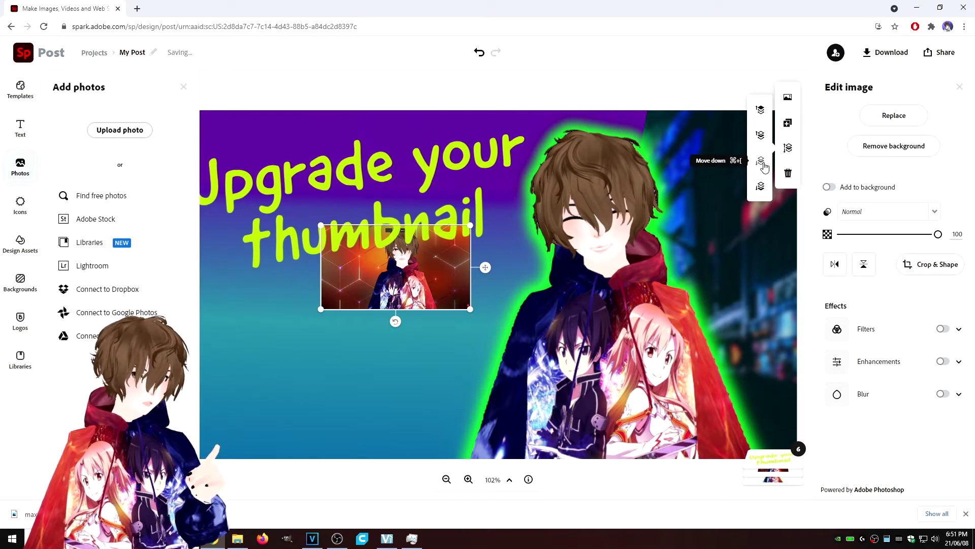
pyautogui.moveTo(418, 293); pyautogui.dragTo(446, 340)
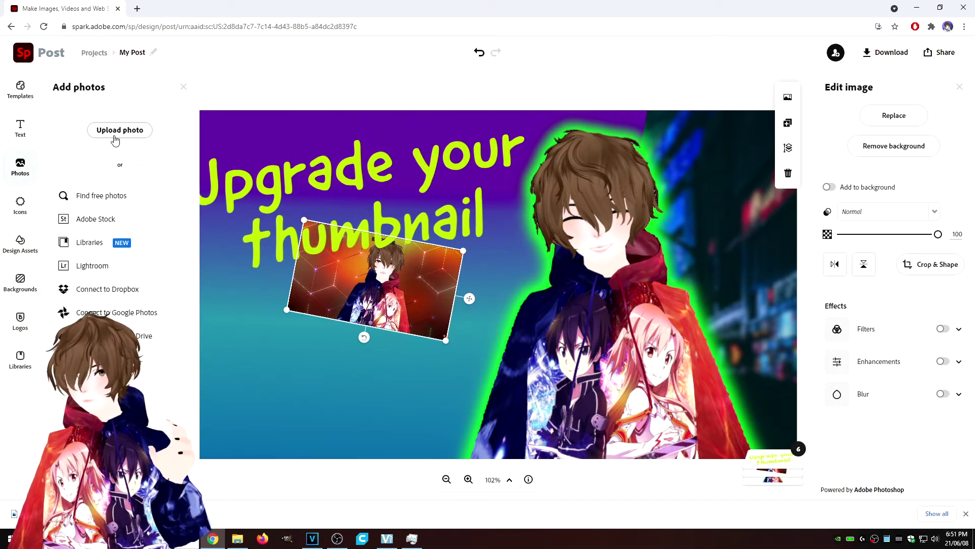
# - Upload the photo maxresdefault from the Downloads folder into the thumbnail
pyautogui.click(114, 133)
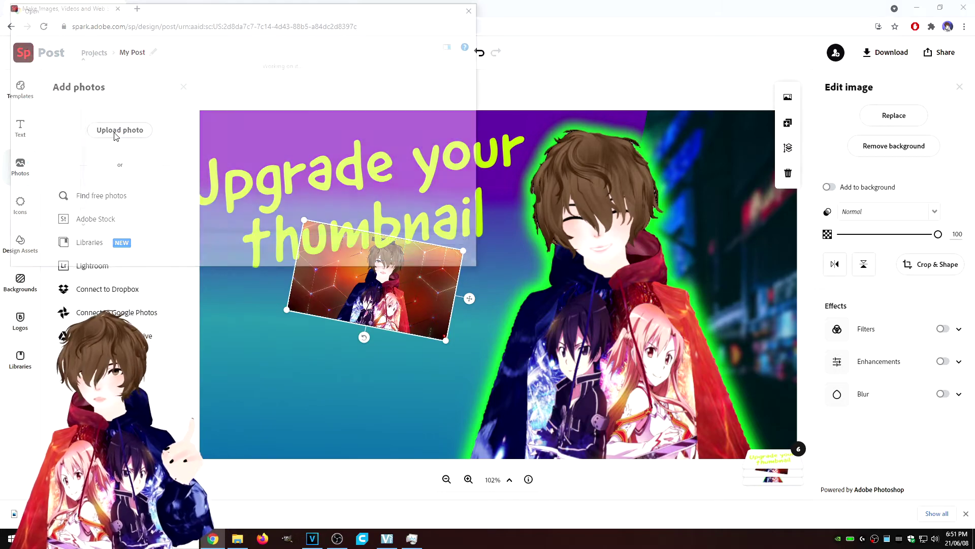
pyautogui.click(114, 97)
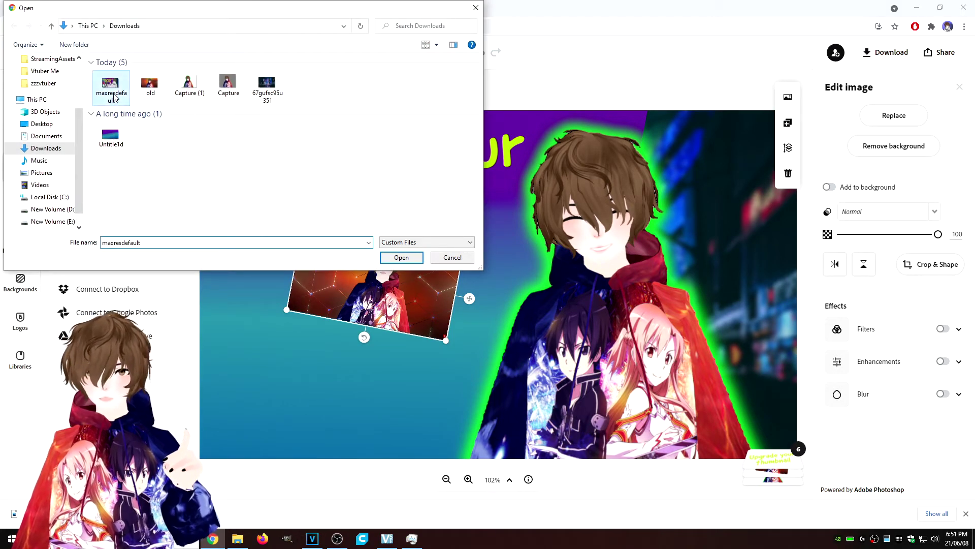
pyautogui.click(404, 259)
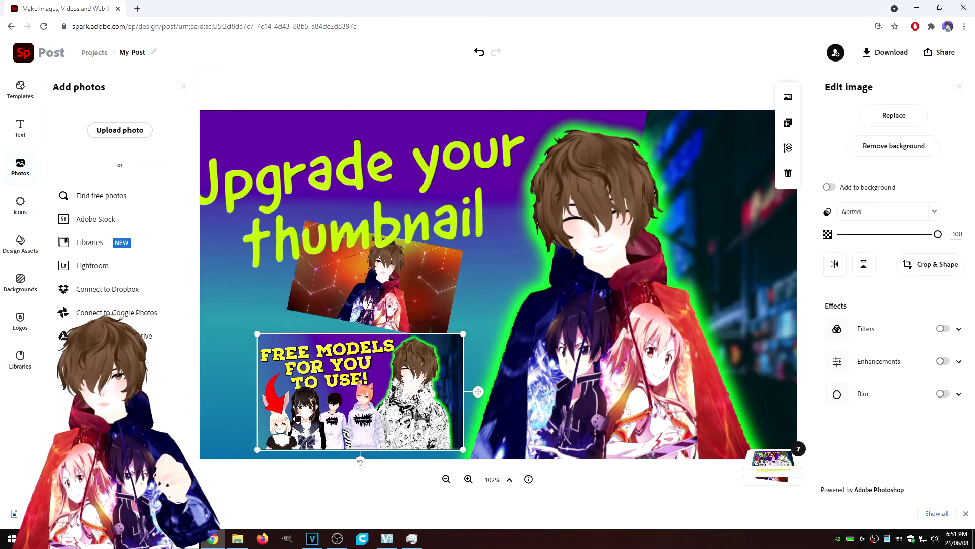
# - Tilt the "Free models for you to use!" photo slightly counterclockwise and fit it, slightly smaller, into the canvas's lower-left corner
pyautogui.moveTo(359, 462); pyautogui.dragTo(370, 467)
pyautogui.moveTo(471, 437); pyautogui.dragTo(445, 426)
pyautogui.click(183, 87)
pyautogui.moveTo(333, 396); pyautogui.dragTo(297, 417)
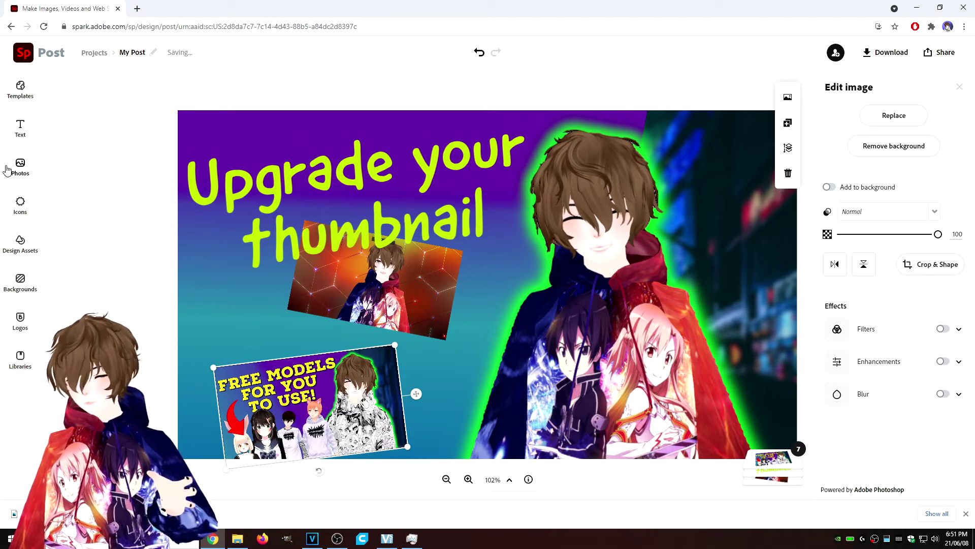
# - Find a solid arrow icon that curves to the lower right among the "arrow" icons and add it to the thumbnail
pyautogui.click(20, 205)
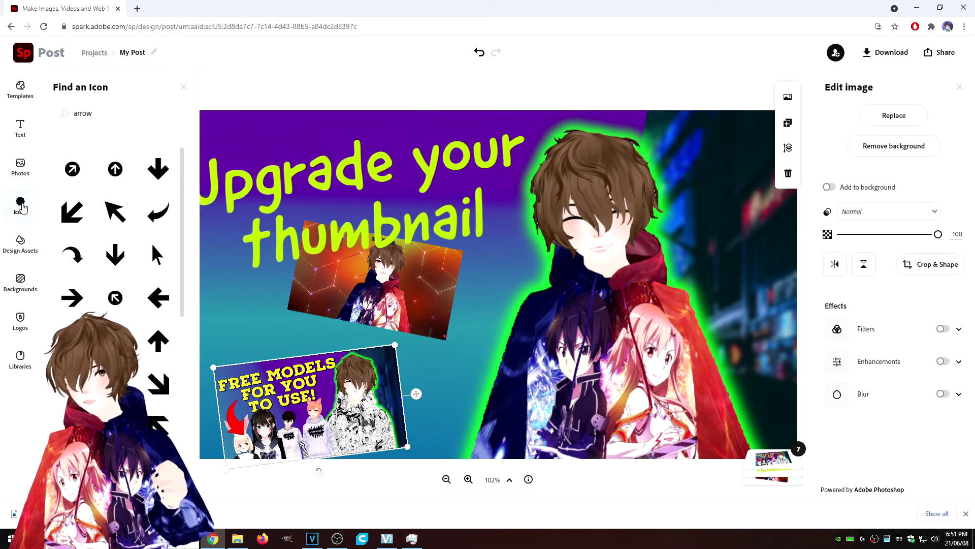
pyautogui.moveTo(108, 117); pyautogui.dragTo(69, 125)
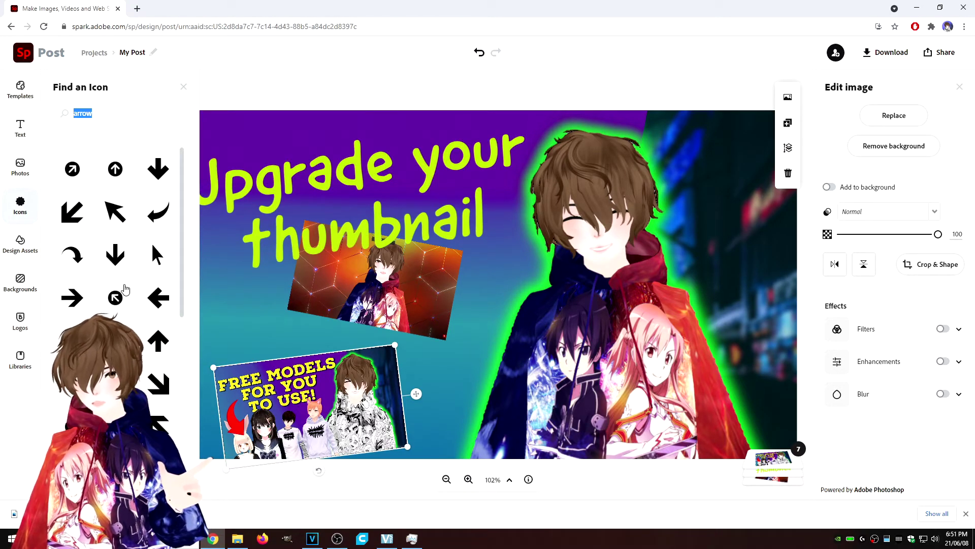
pyautogui.scroll(-2, 122, 254)
pyautogui.scroll(-6, 121, 247)
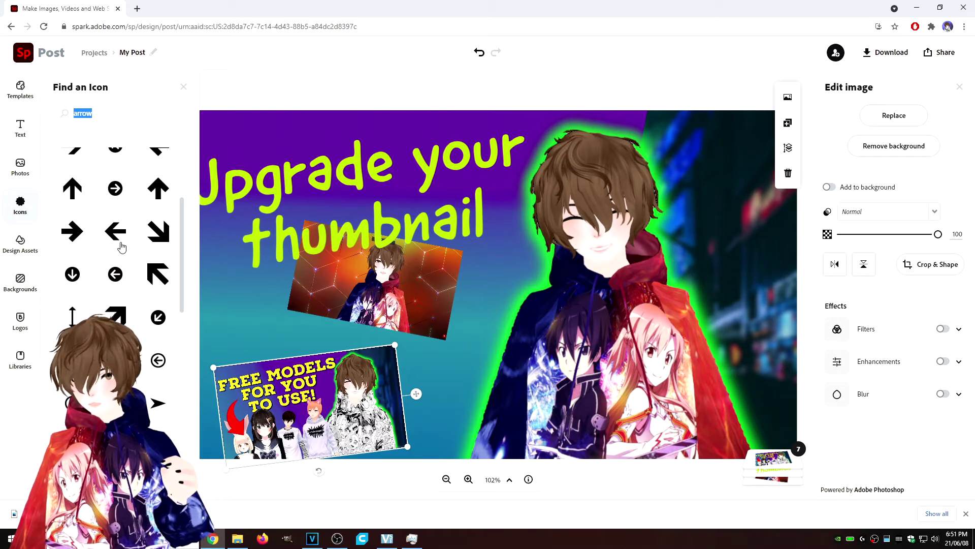
pyautogui.scroll(-4, 121, 247)
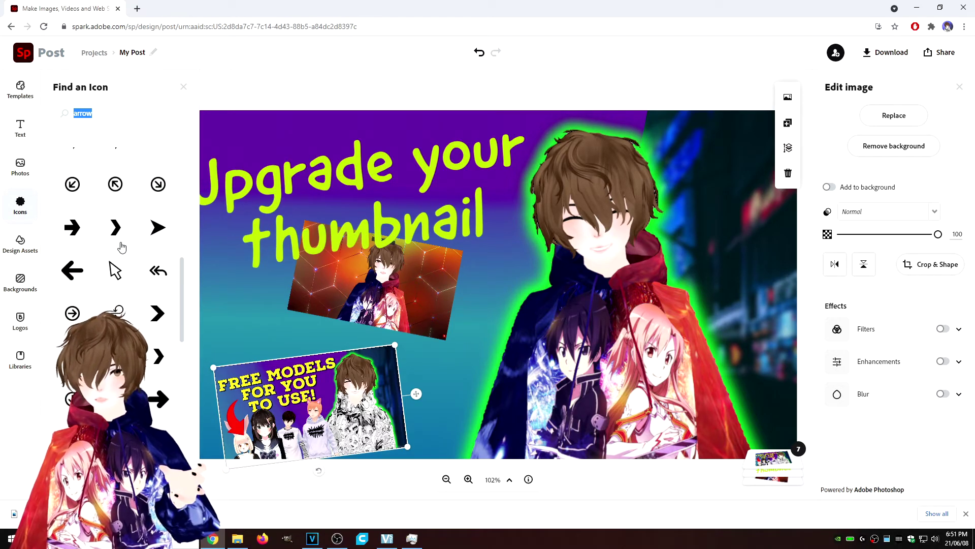
pyautogui.scroll(-5, 121, 247)
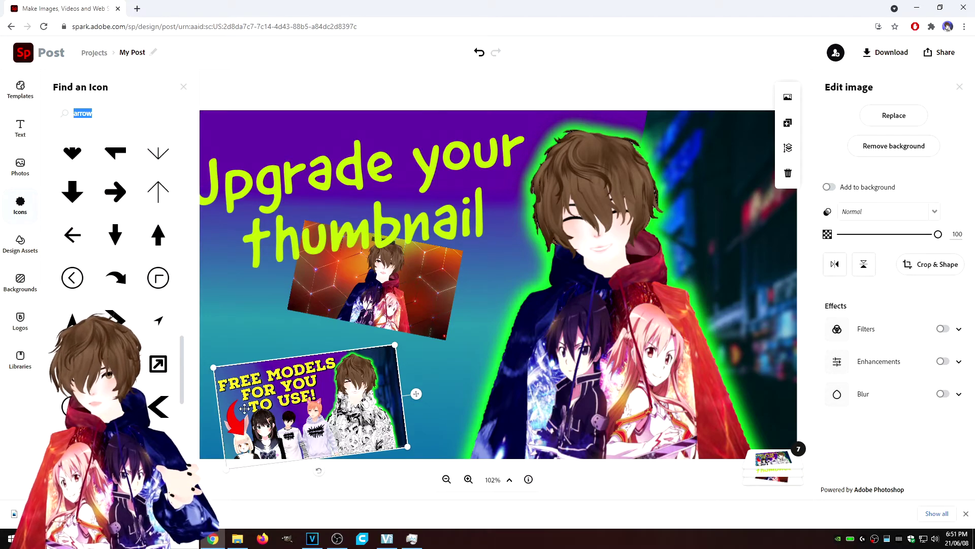
pyautogui.click(118, 290)
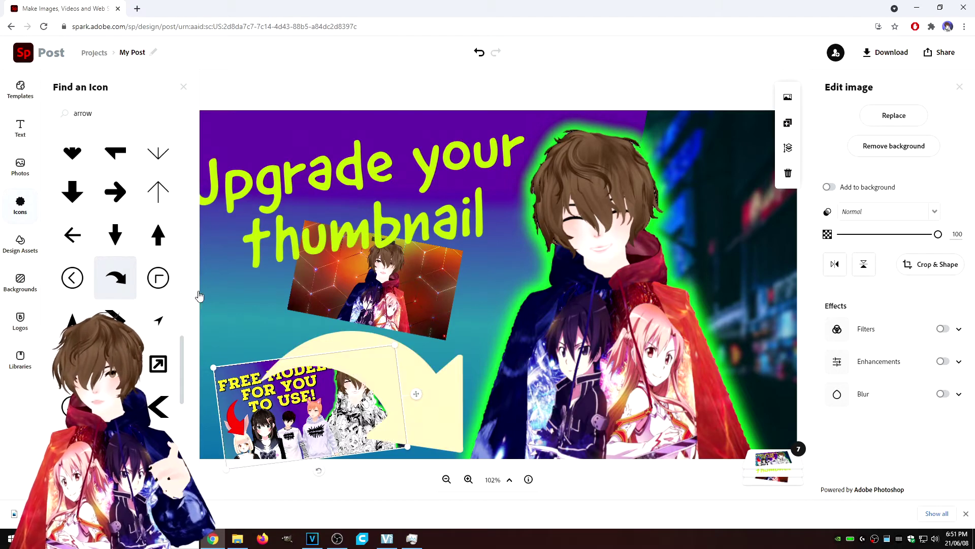
# - Move the arrow icon up between the two small photos and recolour it red from the current palette
pyautogui.click(184, 89)
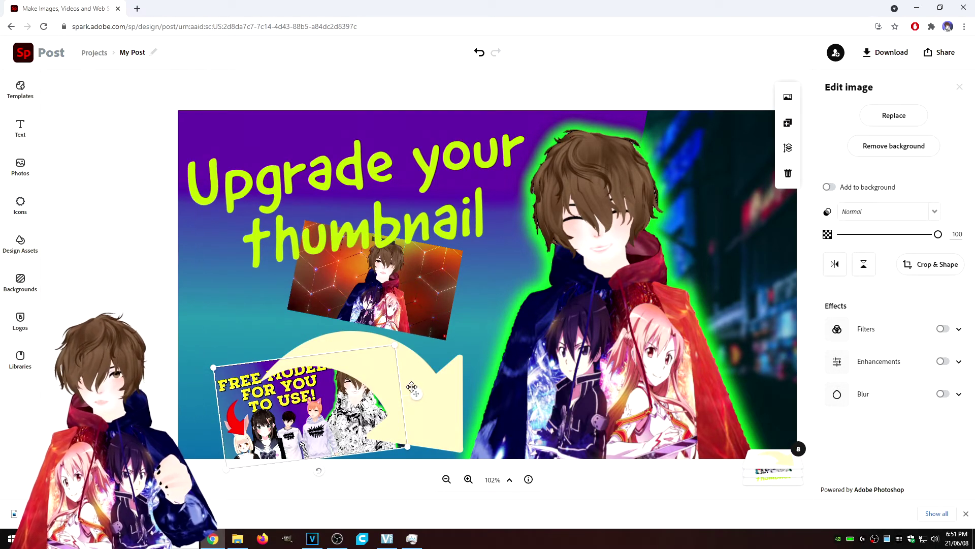
pyautogui.click(447, 389)
pyautogui.moveTo(423, 373); pyautogui.dragTo(429, 322)
pyautogui.click(833, 152)
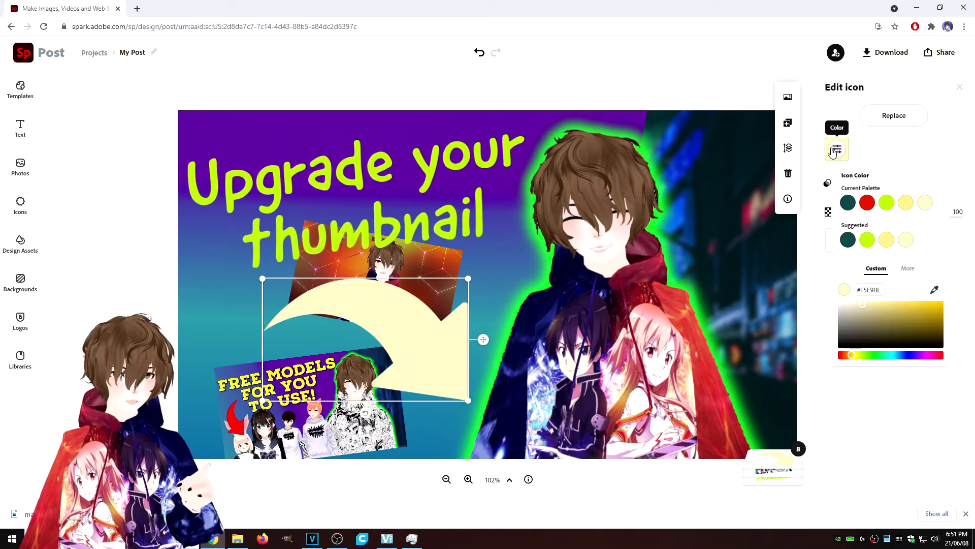
pyautogui.click(867, 204)
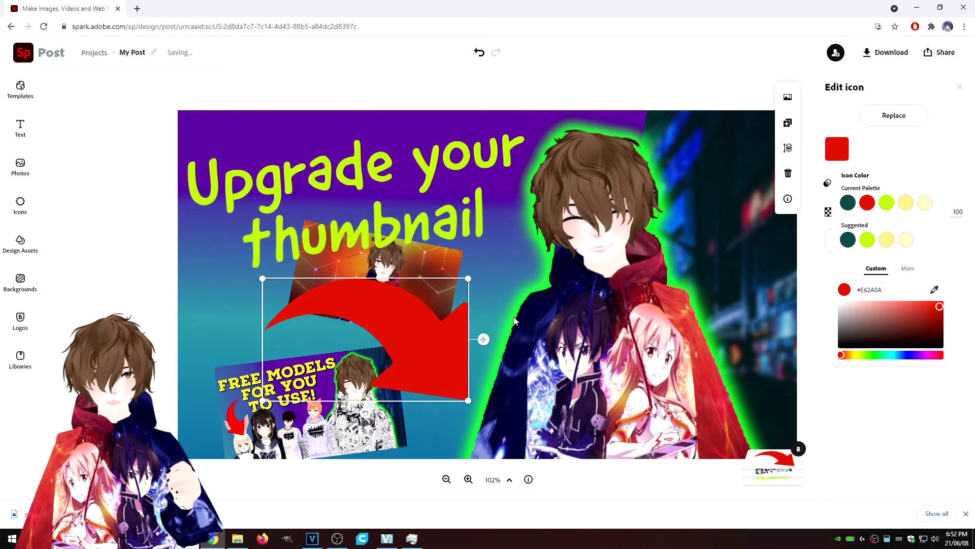
pyautogui.click(959, 111)
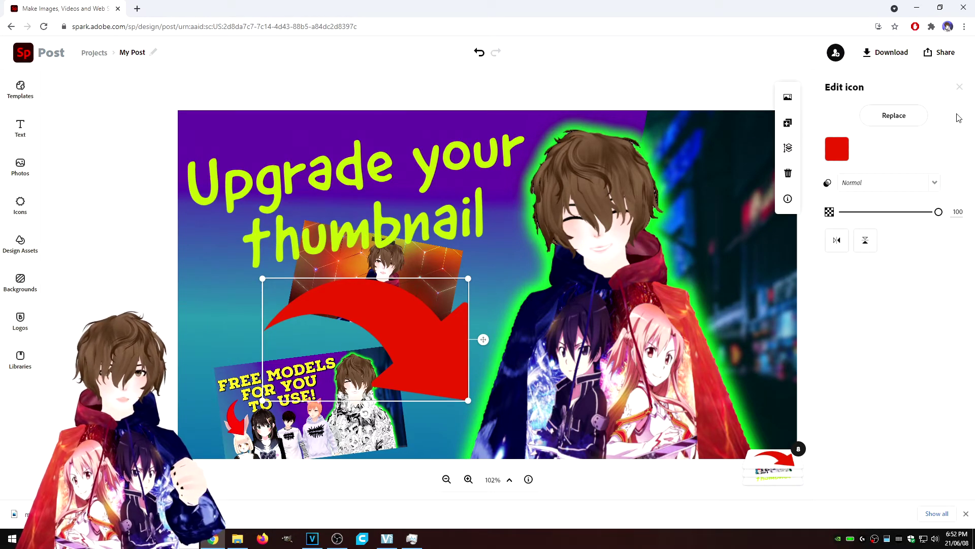
# - Flip the arrow horizontally, shrink it and rotate it so it curves down toward the lower left
pyautogui.click(837, 242)
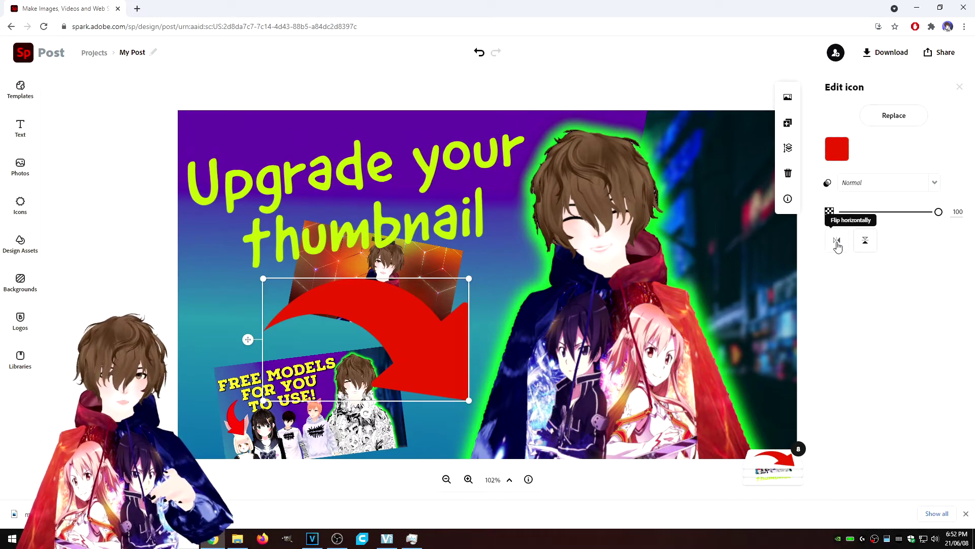
pyautogui.moveTo(376, 412); pyautogui.dragTo(398, 406)
pyautogui.moveTo(291, 447); pyautogui.dragTo(360, 349)
# - Place the red arrow above the "Free models for you to use!" photo, with the old thumbnail photo shifted to its right
pyautogui.moveTo(315, 285); pyautogui.dragTo(224, 281)
pyautogui.hotkey('ctrl', 'z')
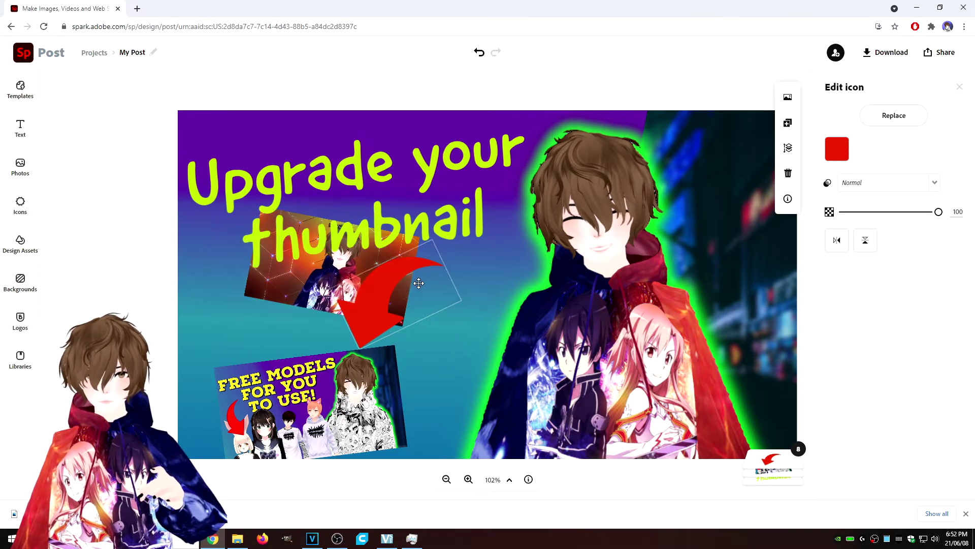
pyautogui.moveTo(366, 314); pyautogui.dragTo(233, 322)
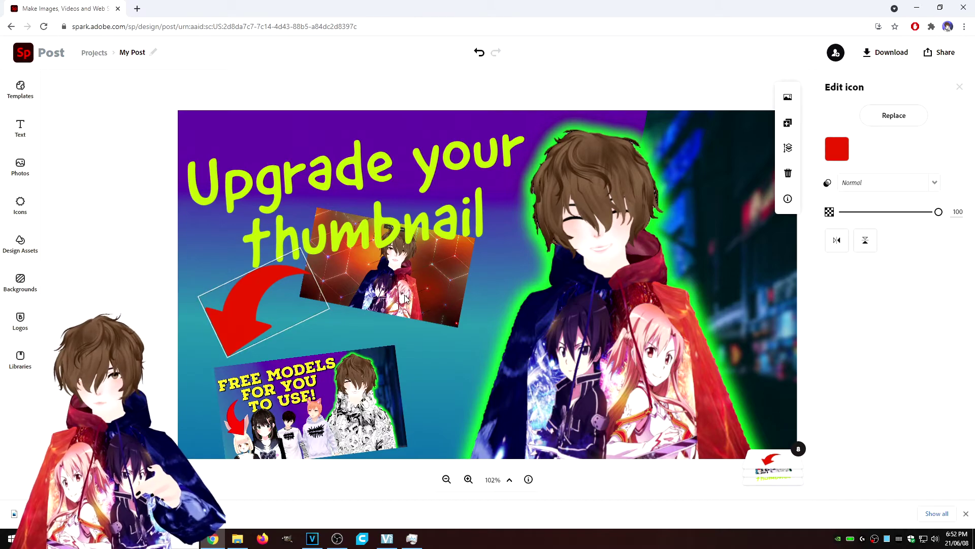
pyautogui.click(218, 301)
pyautogui.moveTo(239, 303); pyautogui.dragTo(248, 306)
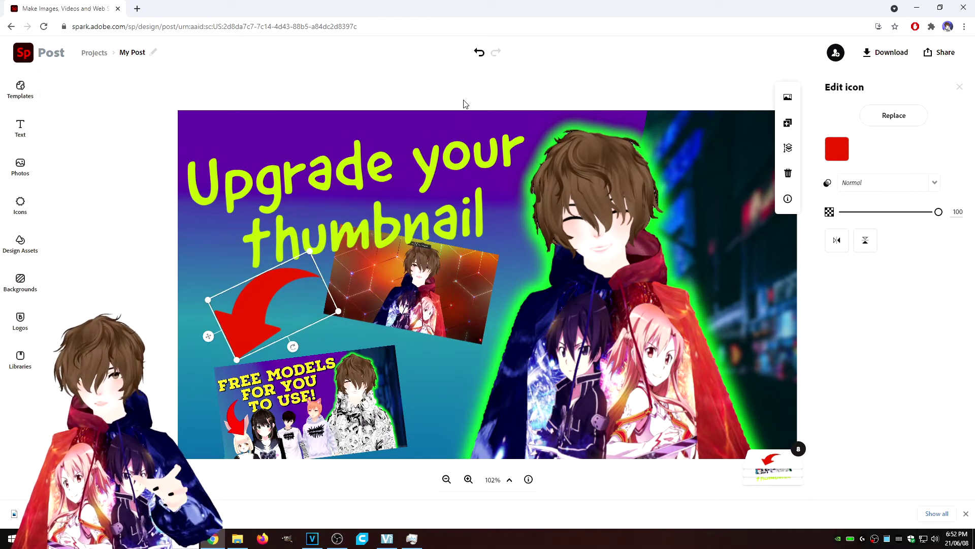
pyautogui.click(484, 87)
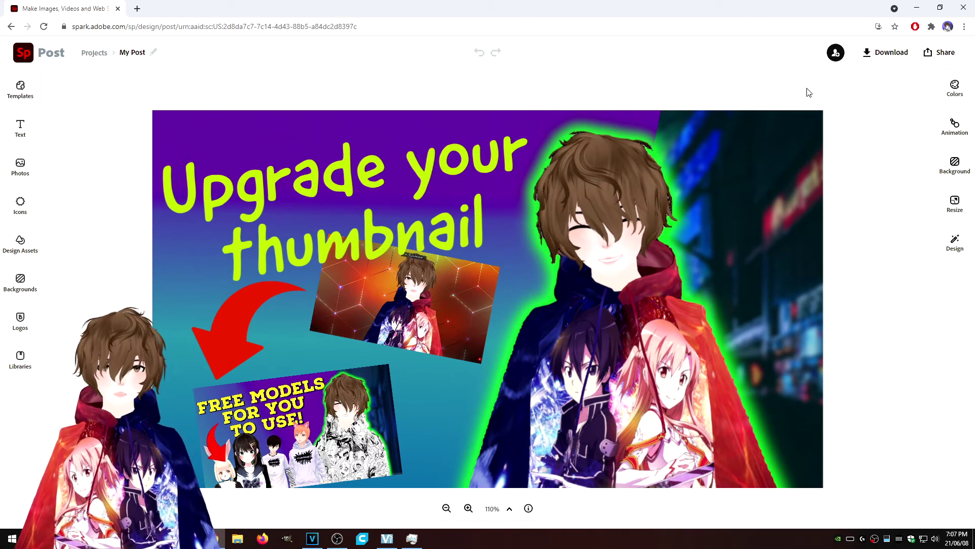
# - Start downloading the finished thumbnail as a PNG image
pyautogui.click(863, 56)
pyautogui.click(867, 138)
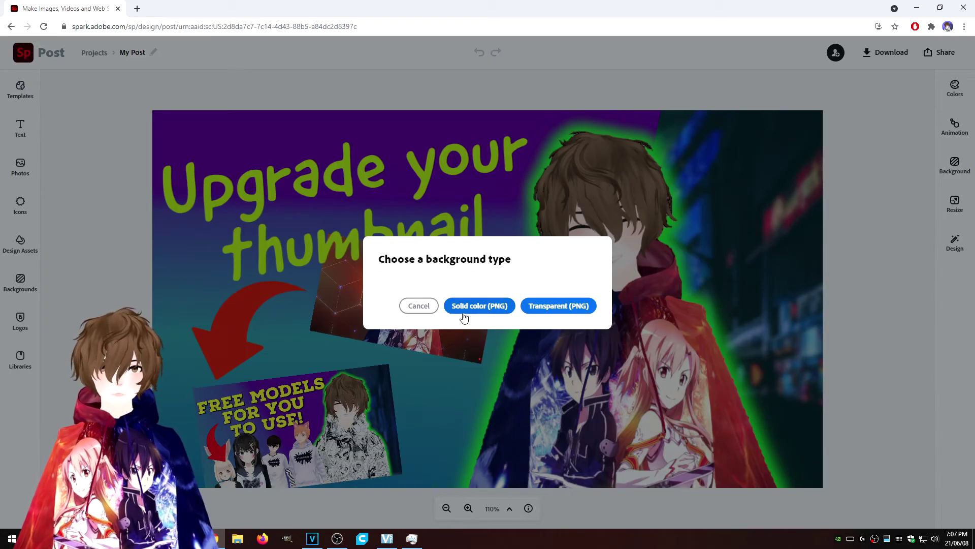